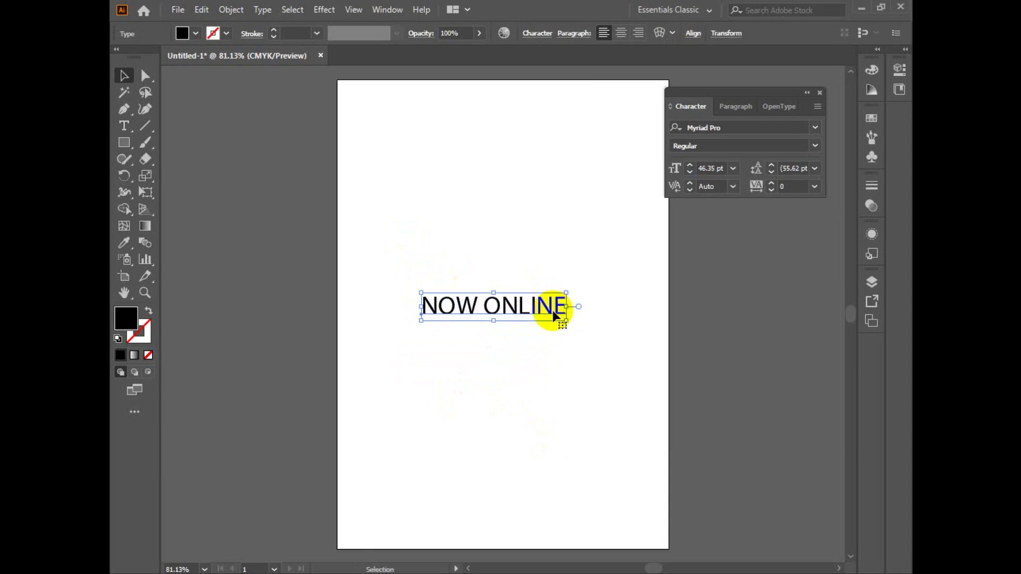
Set the font of the NOW ONLINE text to Bauhaus 93
click(817, 128)
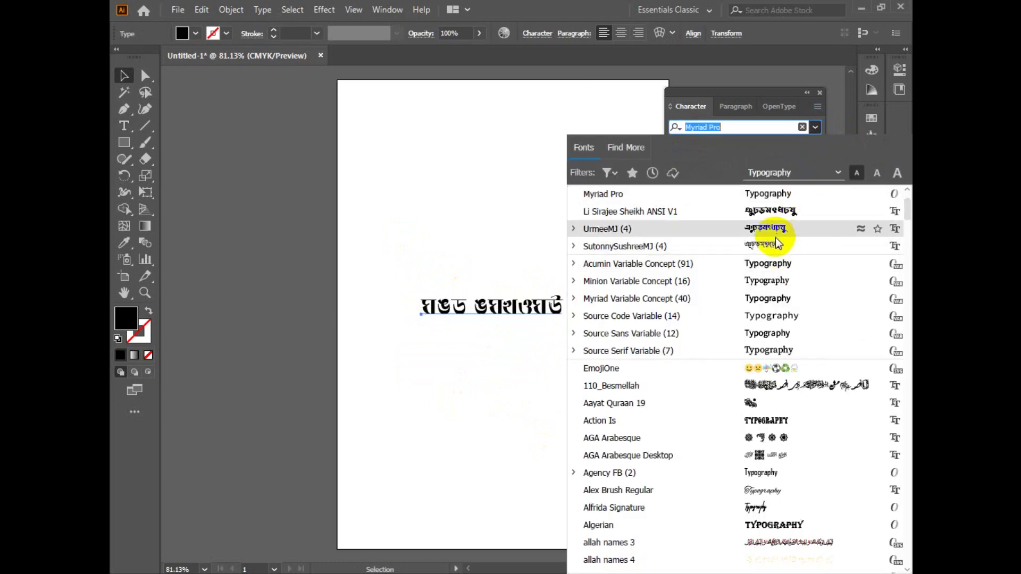
scroll(771, 383, down, 2)
scroll(771, 404, down, 3)
scroll(771, 404, down, 1)
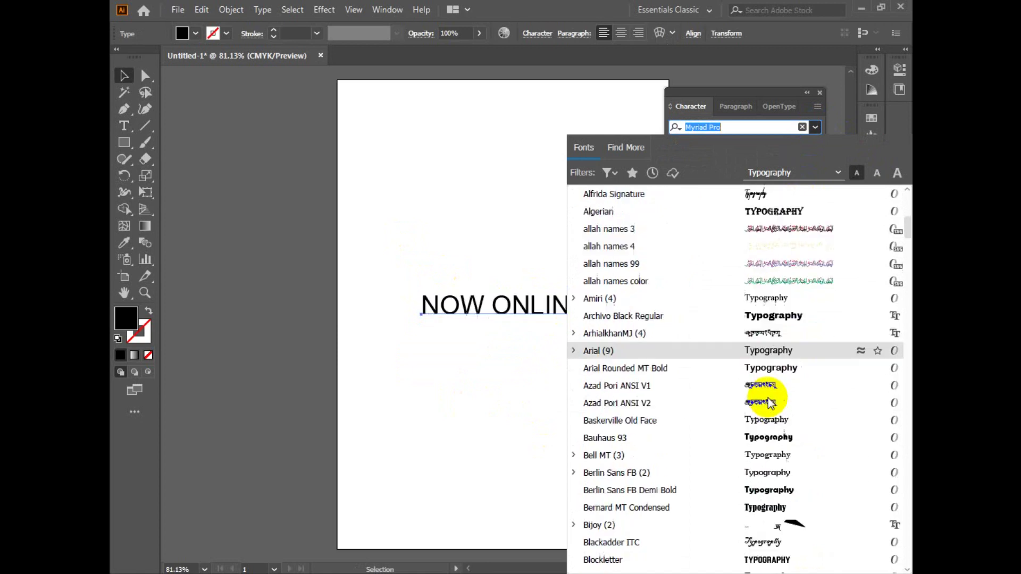
scroll(770, 436, down, 2)
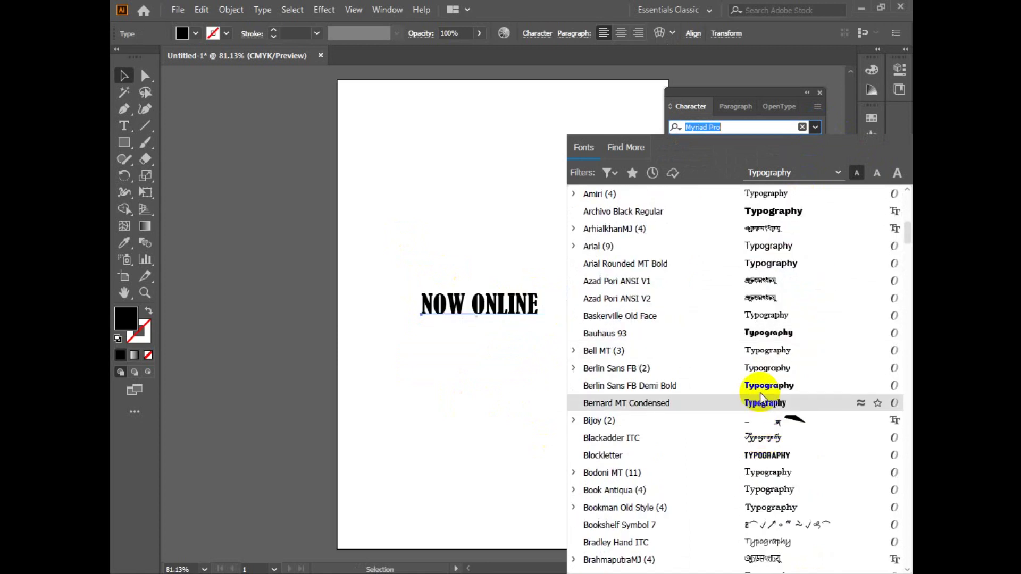
click(770, 335)
Reposition the NOW ONLINE text slightly above the middle of the artboard
drag(531, 324, 531, 366)
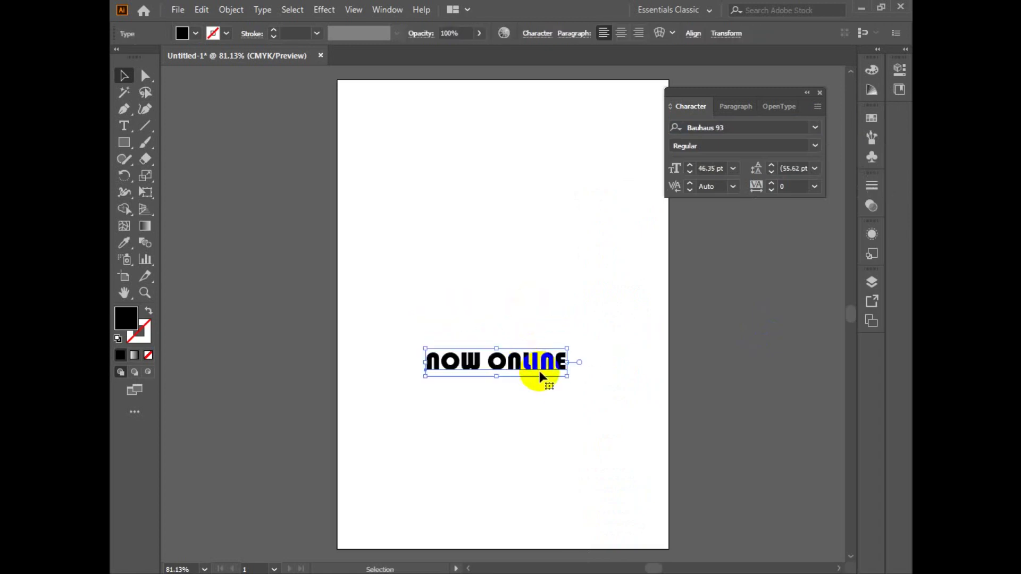
drag(539, 372, 545, 351)
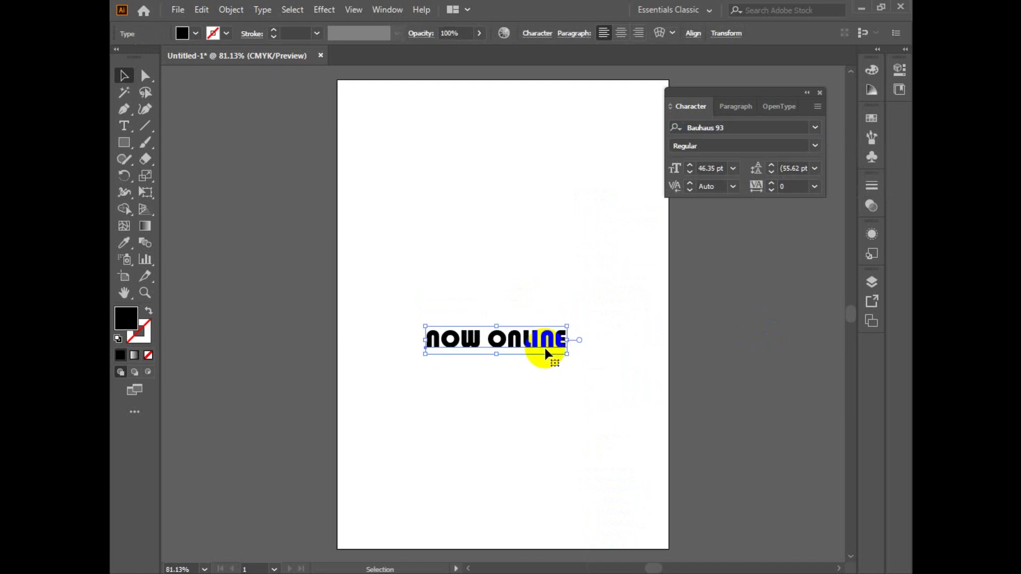
click(564, 424)
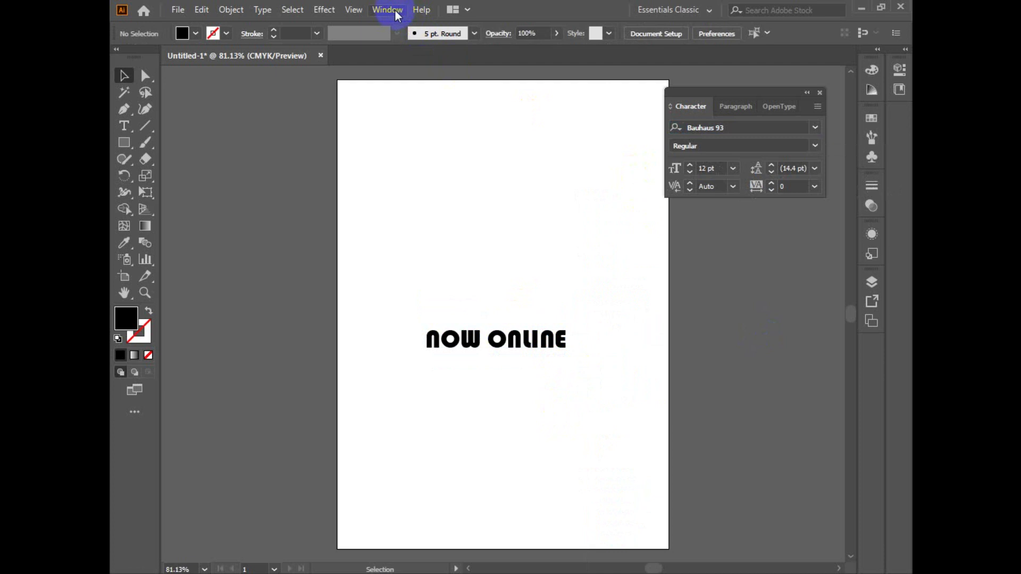
click(480, 348)
drag(539, 344, 511, 302)
click(519, 344)
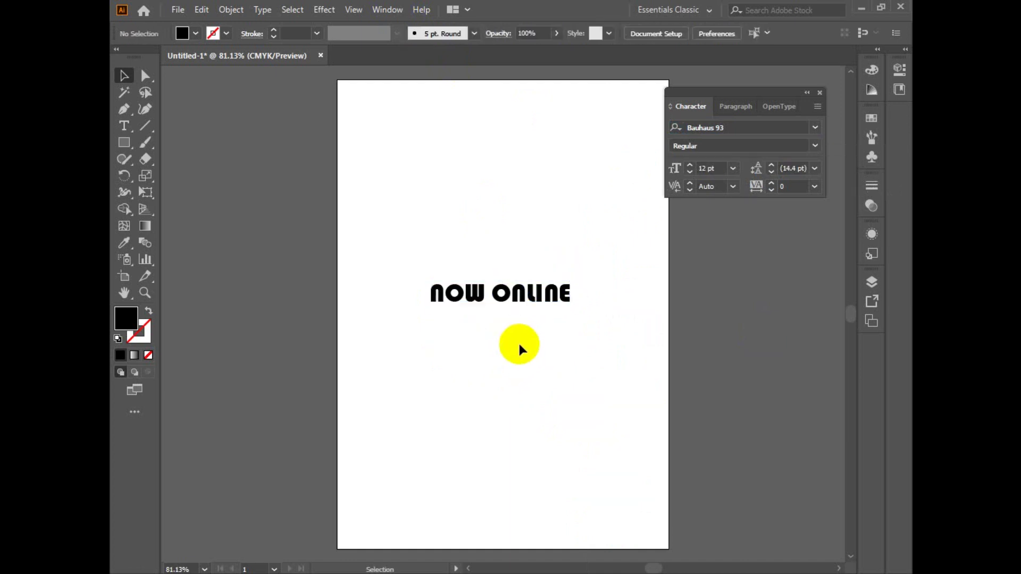
Draw a small solid black circle just below the NOW ONLINE text
key(m)
drag(513, 390, 526, 404)
drag(124, 143, 170, 176)
drag(464, 350, 476, 359)
key(v)
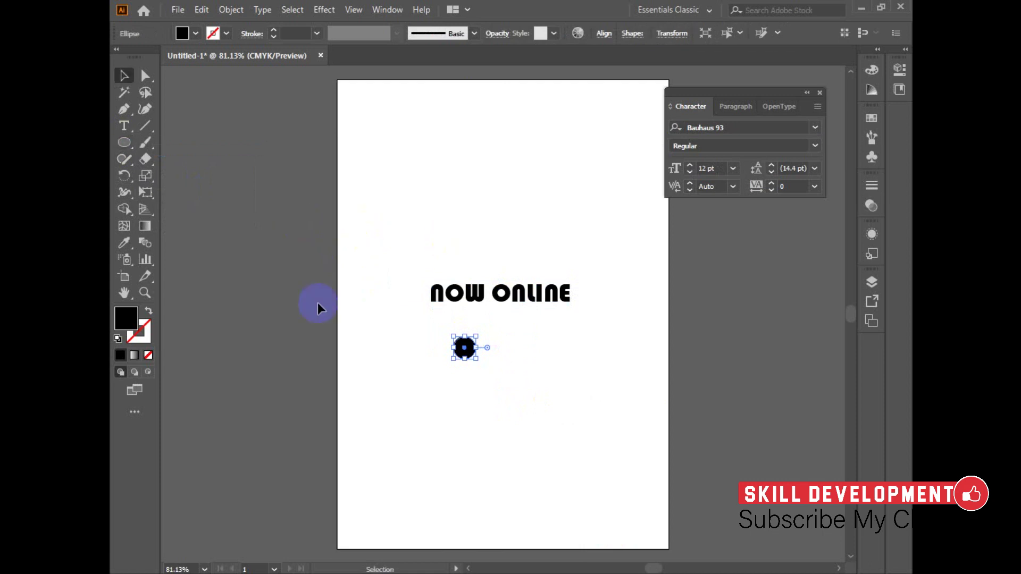
Reposition the NOW ONLINE text and the black circle so the circle sits below and to the left of the text
drag(524, 292, 554, 280)
drag(464, 349, 423, 322)
ctrl+click(453, 338)
ctrl+click(453, 338)
Duplicate the black circle, placing the copy diagonally above and to the right of the original
drag(519, 259, 476, 279)
drag(519, 290, 425, 260)
click(490, 333)
click(420, 260)
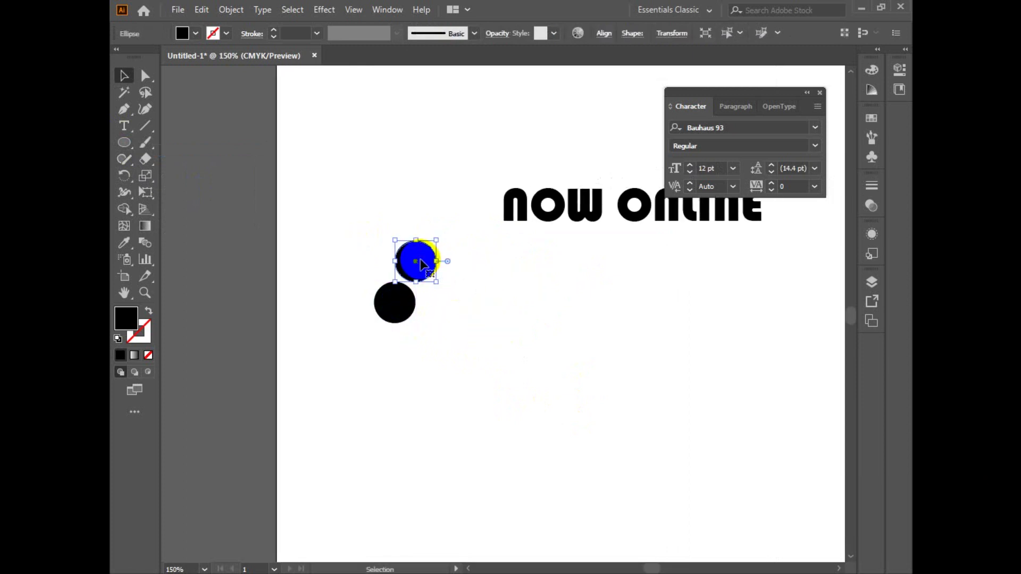
click(144, 148)
click(148, 159)
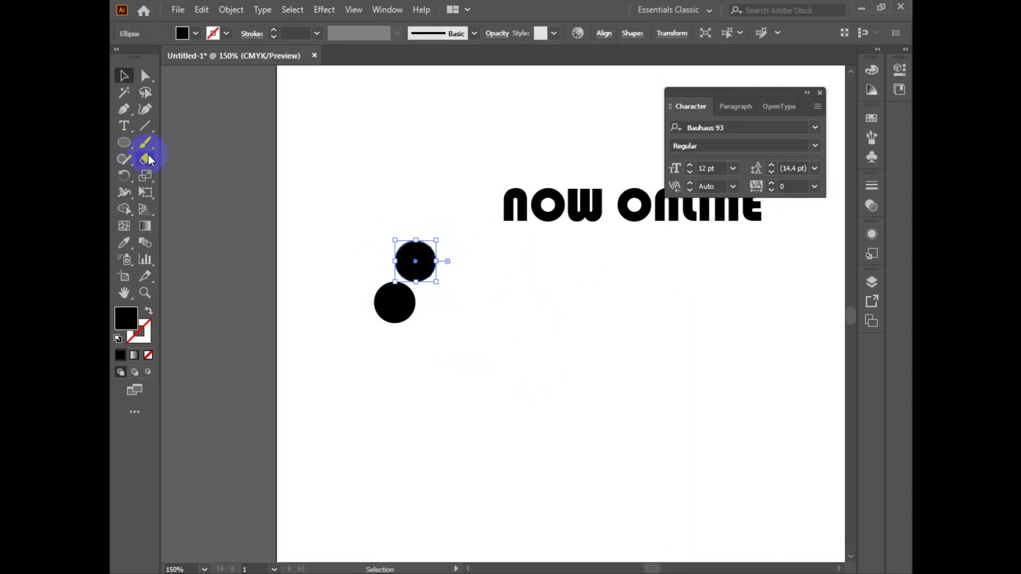
drag(148, 154, 153, 154)
click(443, 155)
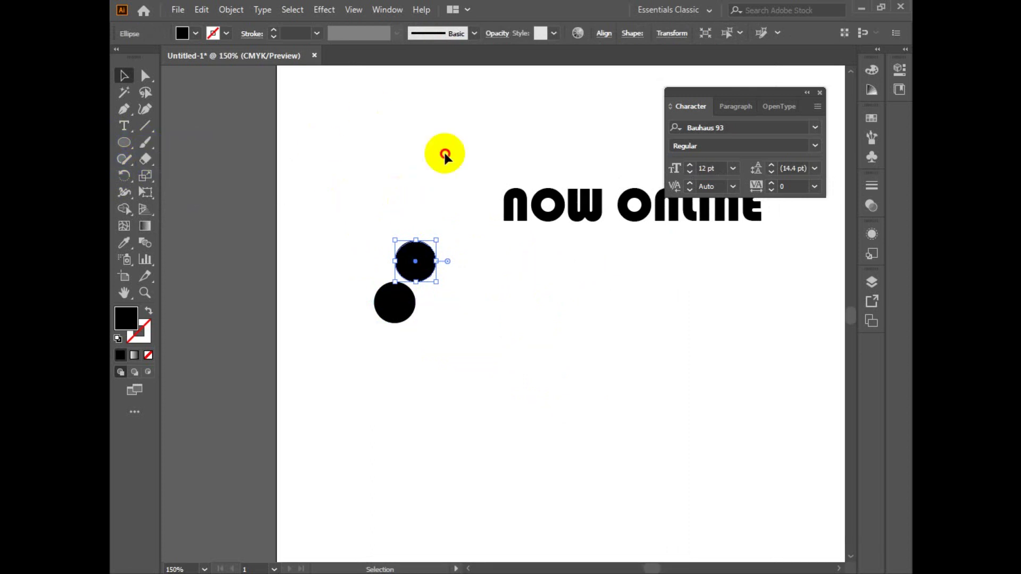
drag(445, 201, 401, 256)
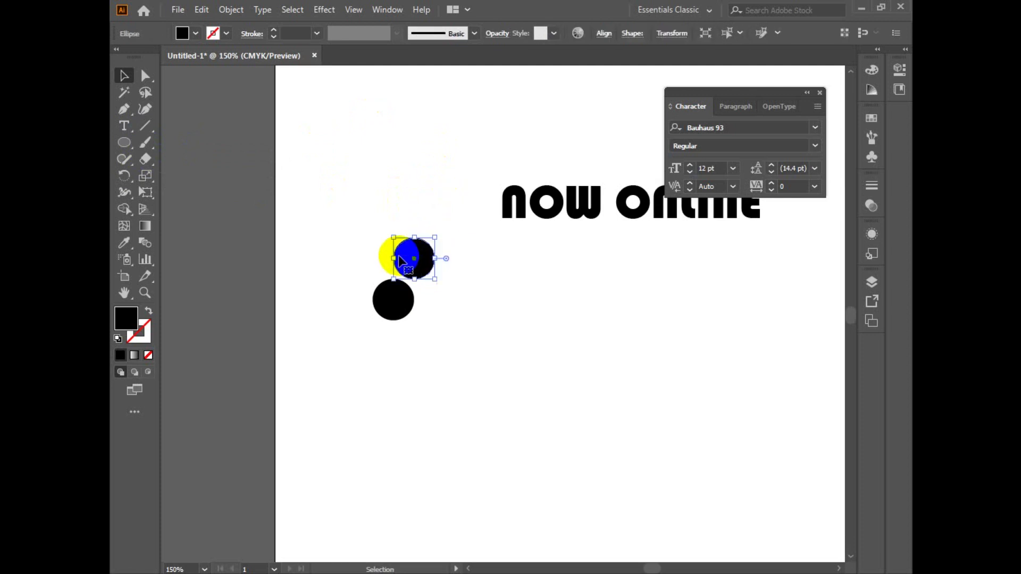
Create a copy of the upper circle scaled from its center to 80% horizontally and 80% vertically
click(146, 178)
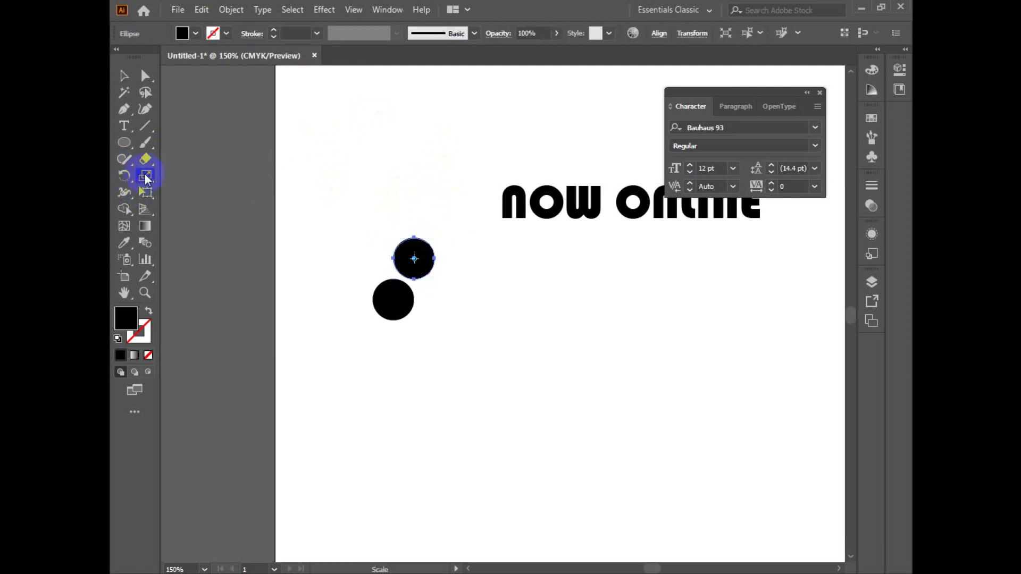
click(416, 258)
alt+click(413, 257)
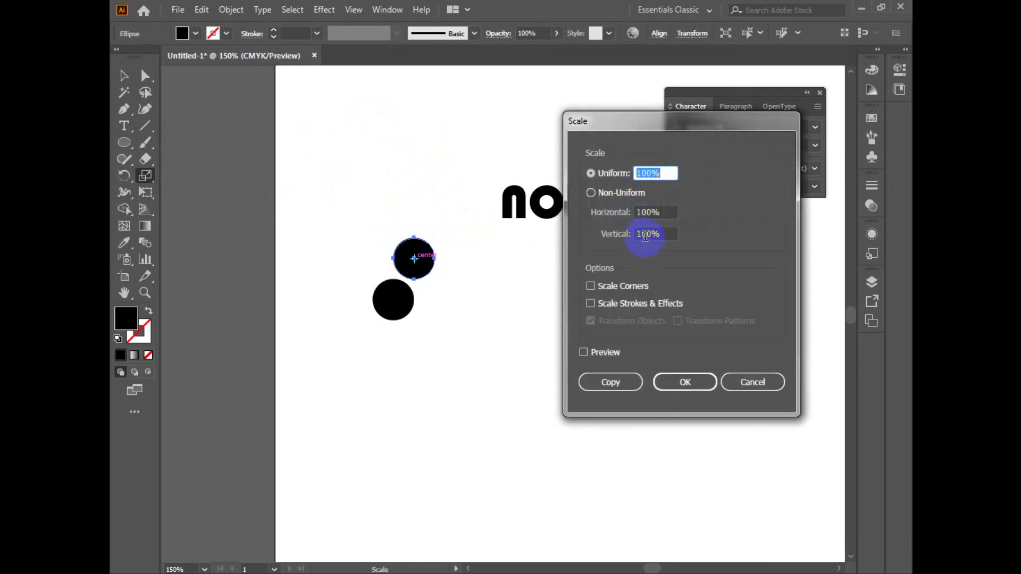
drag(650, 212, 628, 216)
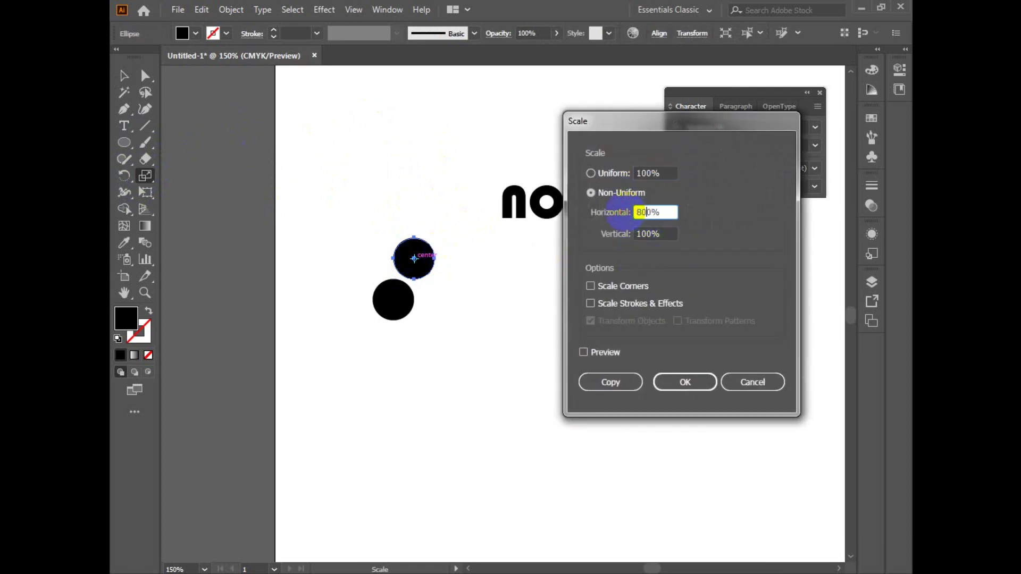
text(80)
key(BackSpace)
drag(645, 234, 622, 241)
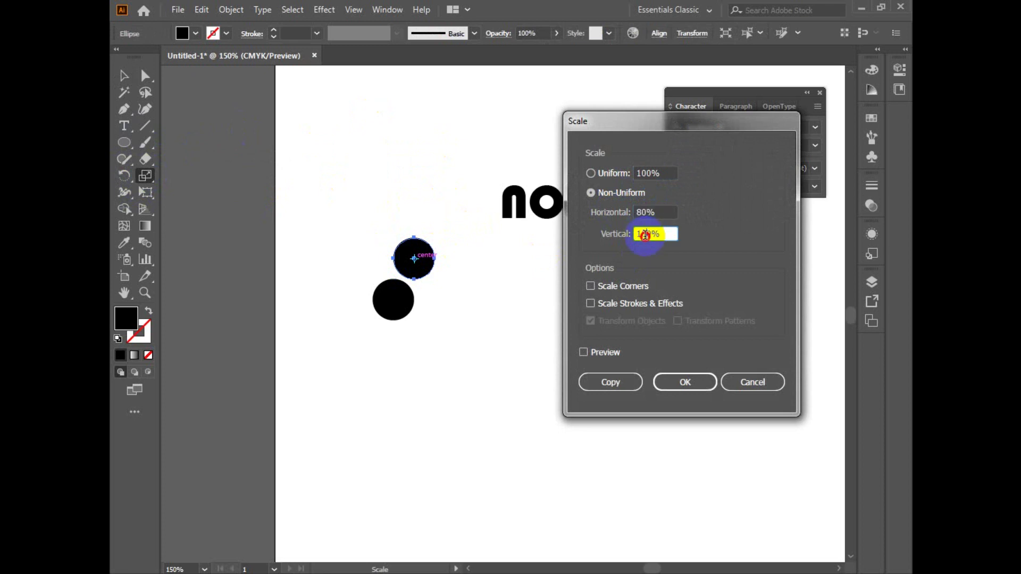
text(8)
click(610, 381)
click(124, 76)
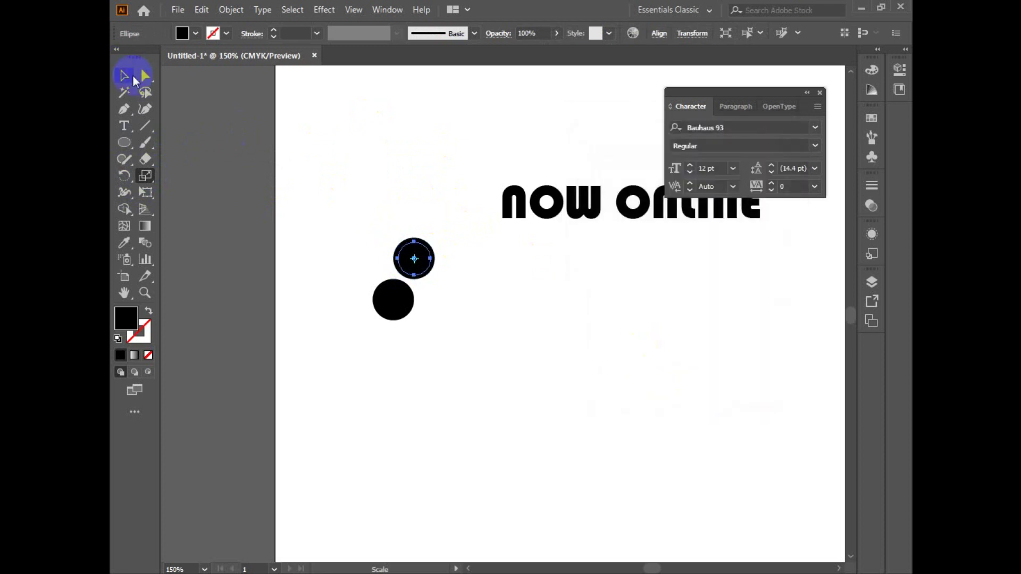
Move the smaller circle copy off the upper circle to its lower right
scroll(448, 283, up, 1)
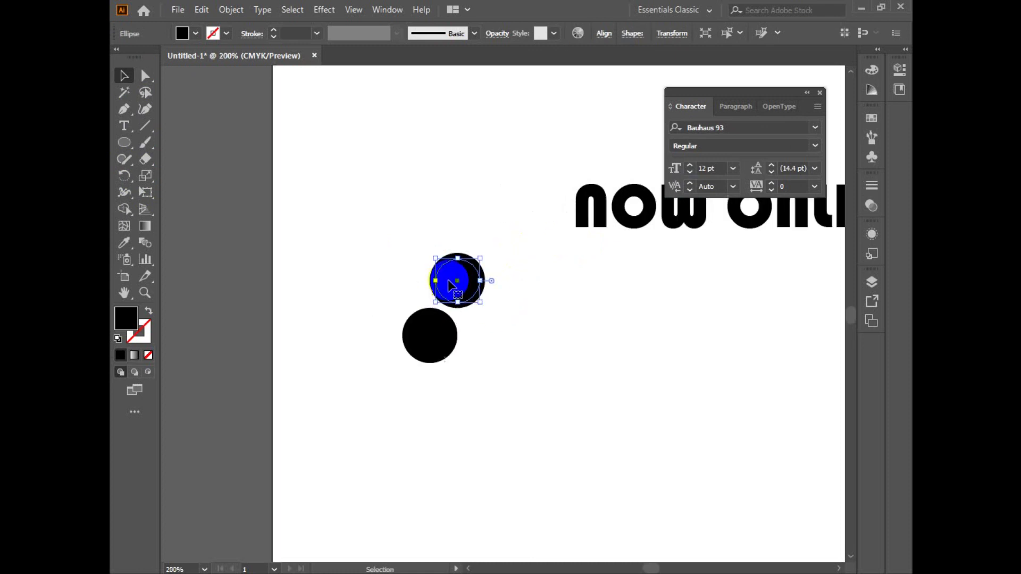
drag(469, 258, 514, 313)
click(571, 348)
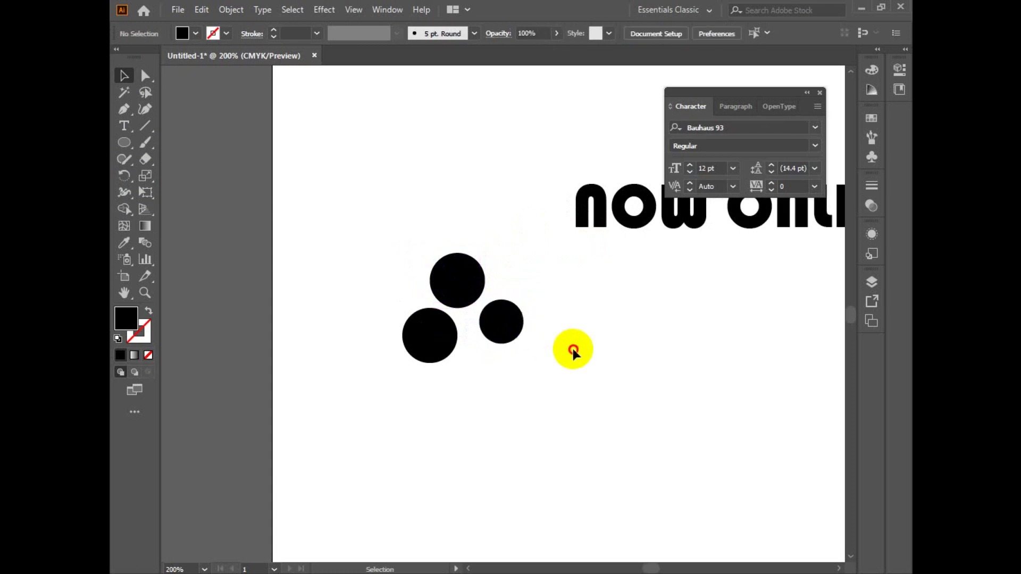
Replace the large lower-left circle with a copy of the small circle placed below the upper circle
click(444, 354)
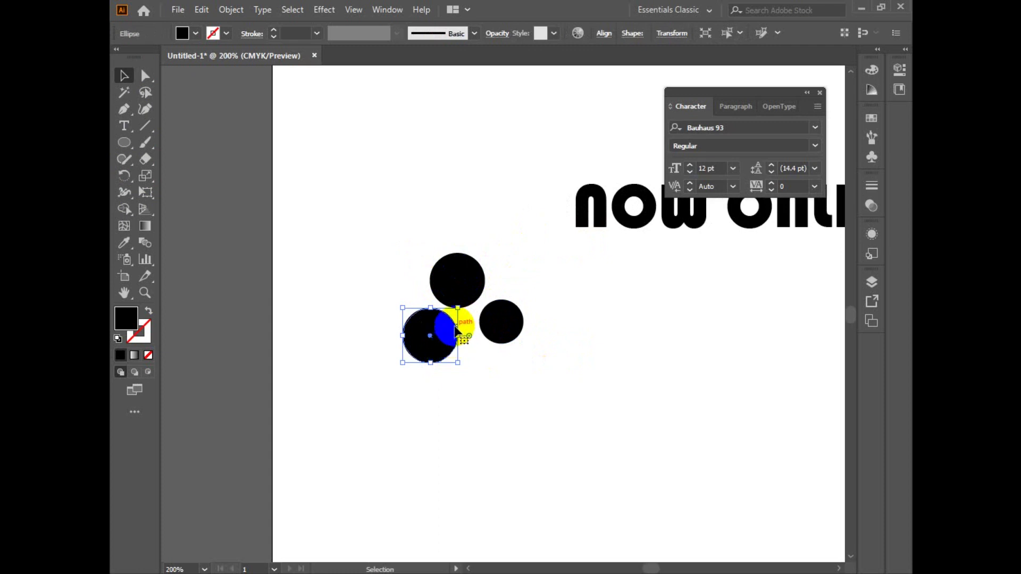
drag(448, 341, 498, 321)
scroll(489, 327, left, 3)
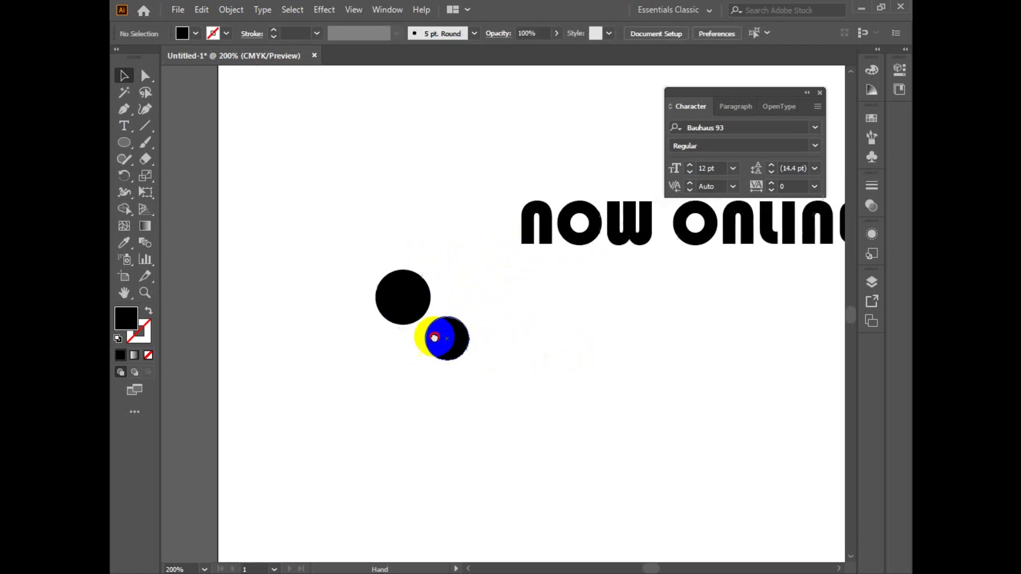
drag(540, 342, 481, 356)
click(406, 256)
Fill all three circles with a dark green color
drag(406, 256, 555, 429)
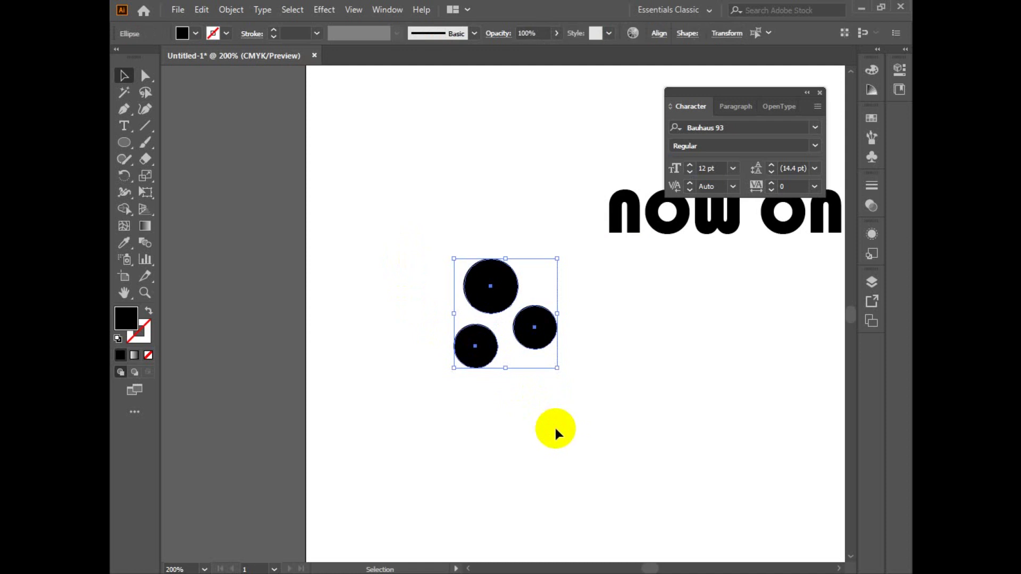
double_click(128, 322)
drag(668, 243, 665, 274)
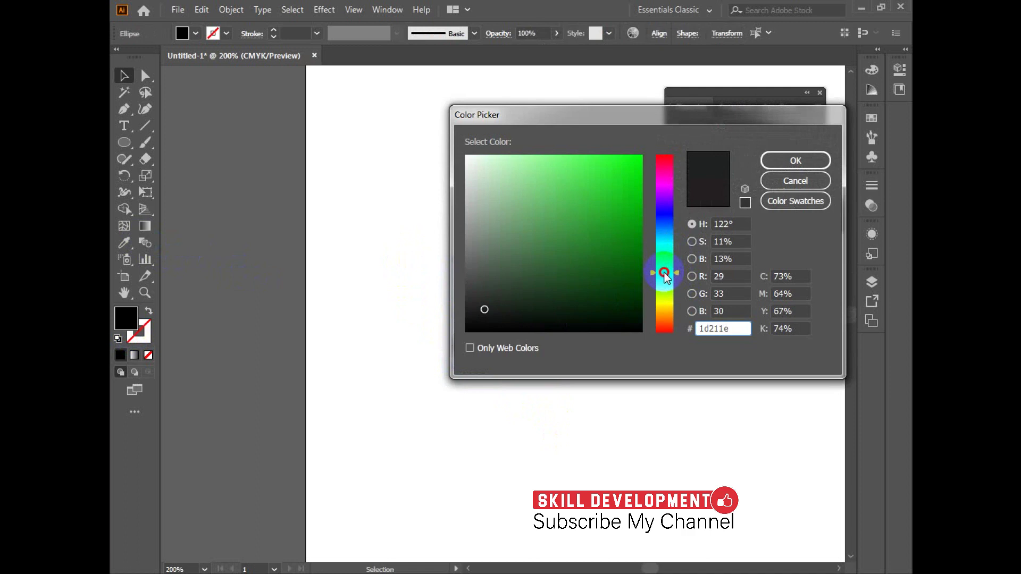
click(638, 244)
click(796, 160)
click(692, 371)
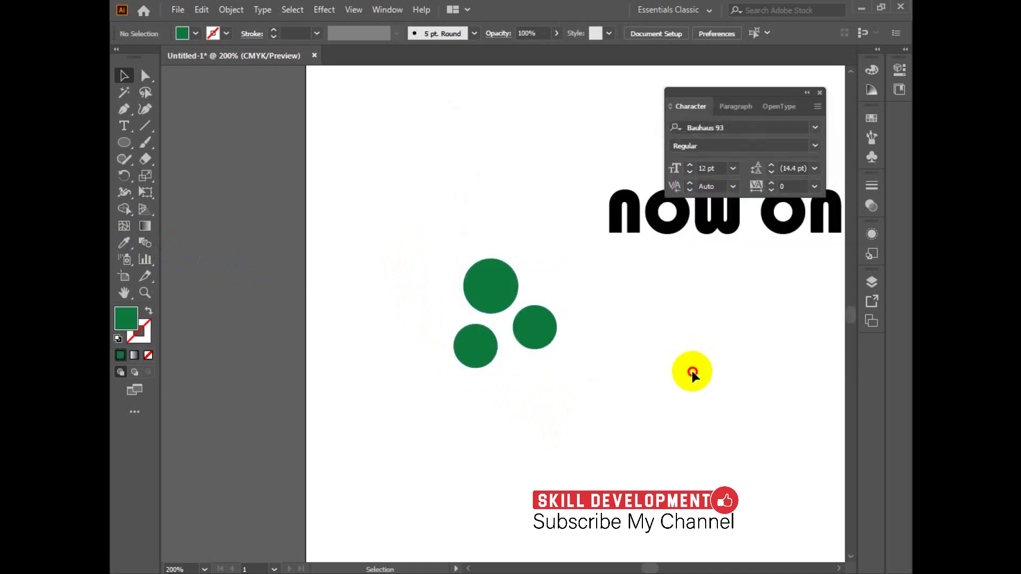
Nudge the large upper circle slightly left and change its fill to purple
drag(430, 244, 645, 441)
click(585, 366)
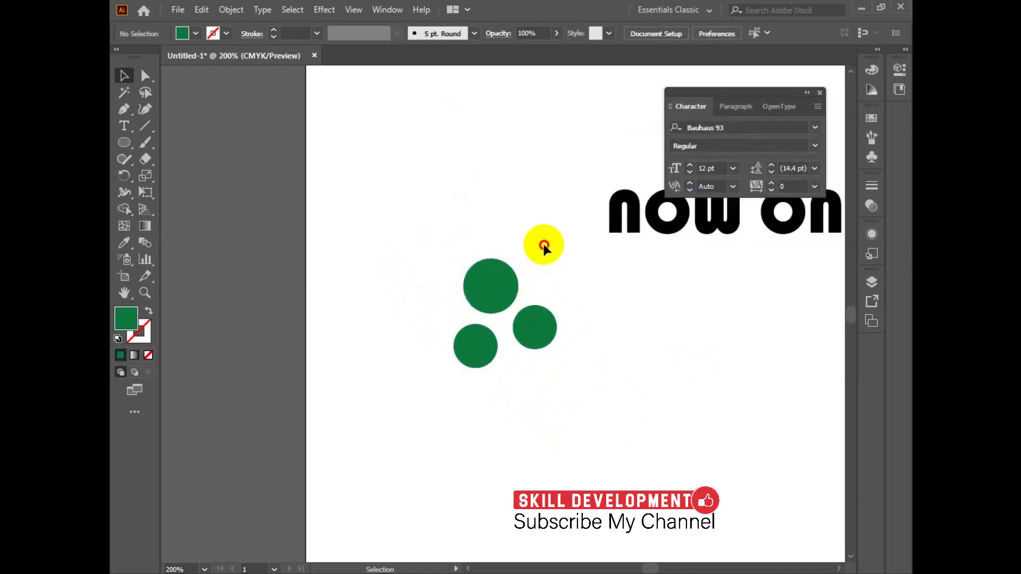
click(480, 279)
key(Left)
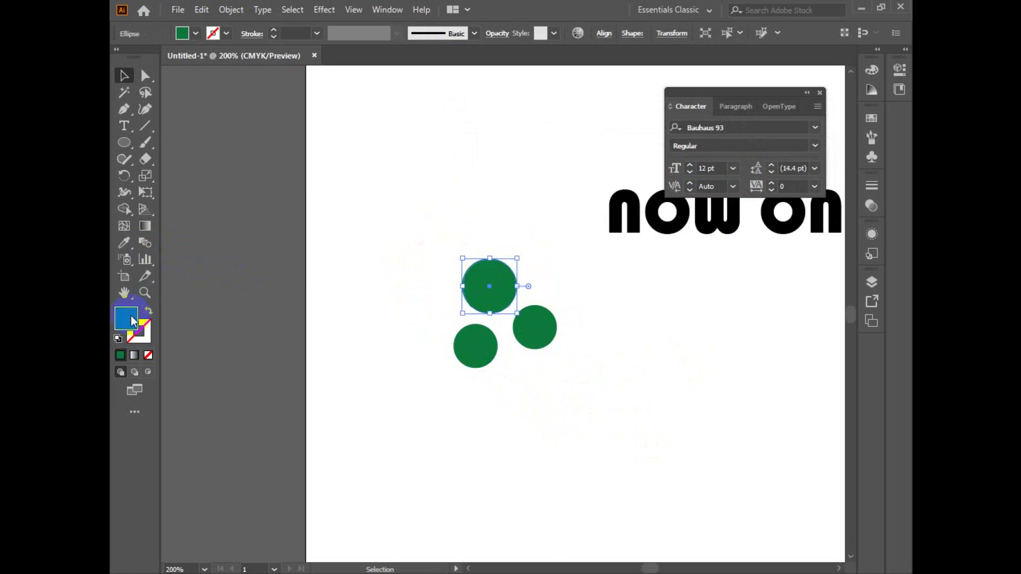
double_click(133, 321)
drag(662, 199, 661, 192)
click(624, 222)
click(774, 159)
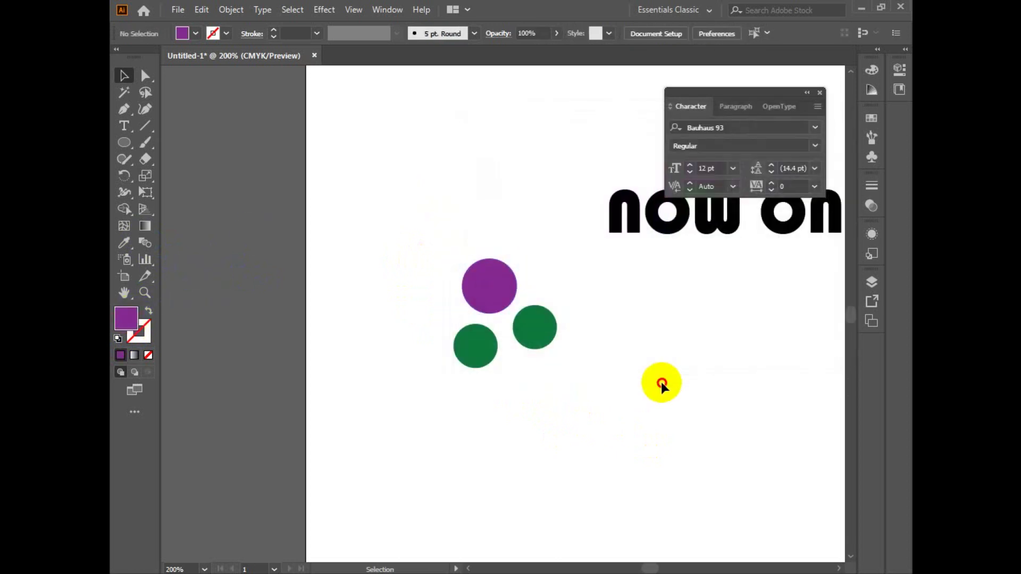
Sample the purple circle's color onto the small right circle and darken that fill to hex 651872
drag(457, 246, 518, 316)
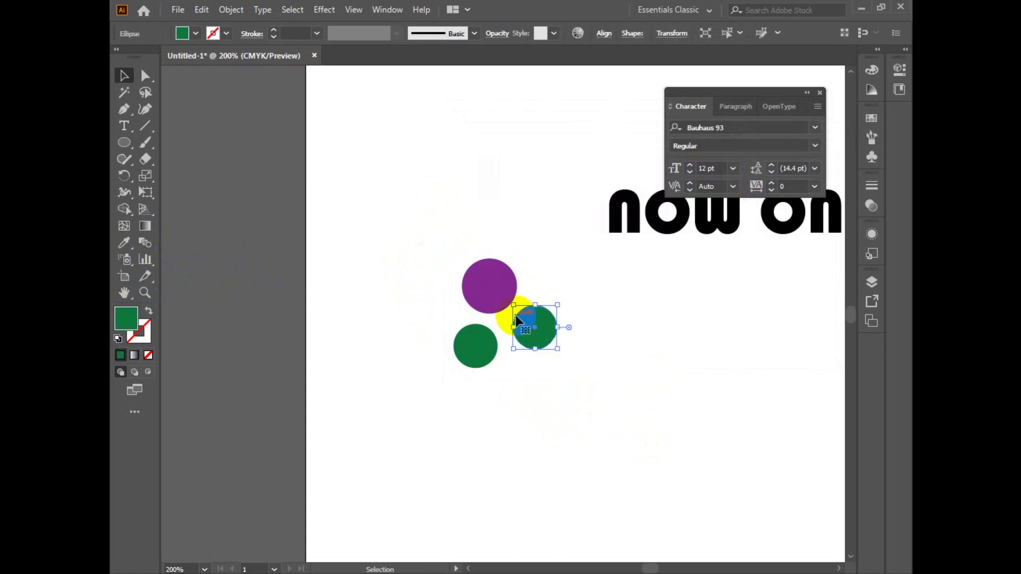
key(i)
click(506, 292)
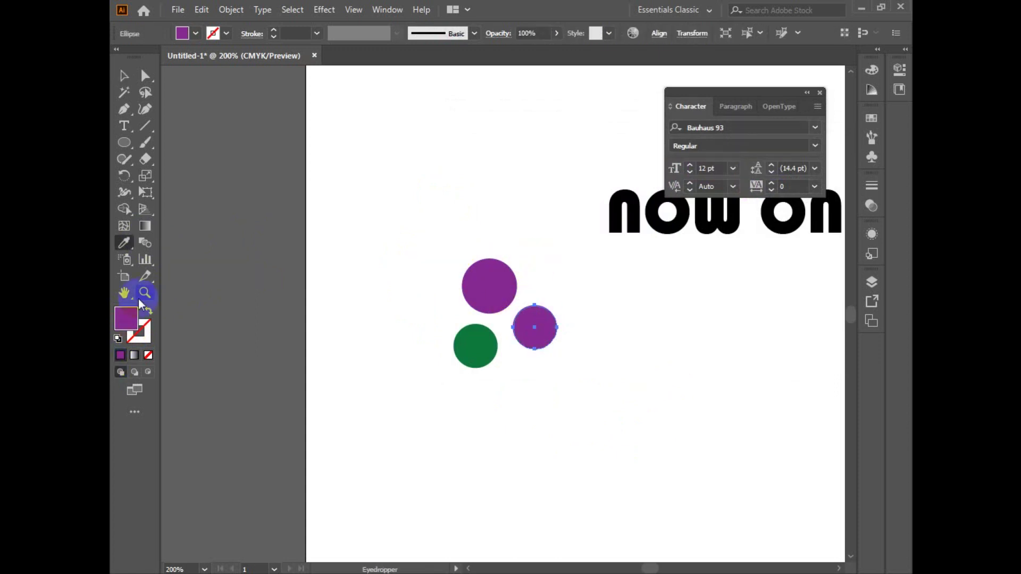
double_click(133, 318)
click(606, 252)
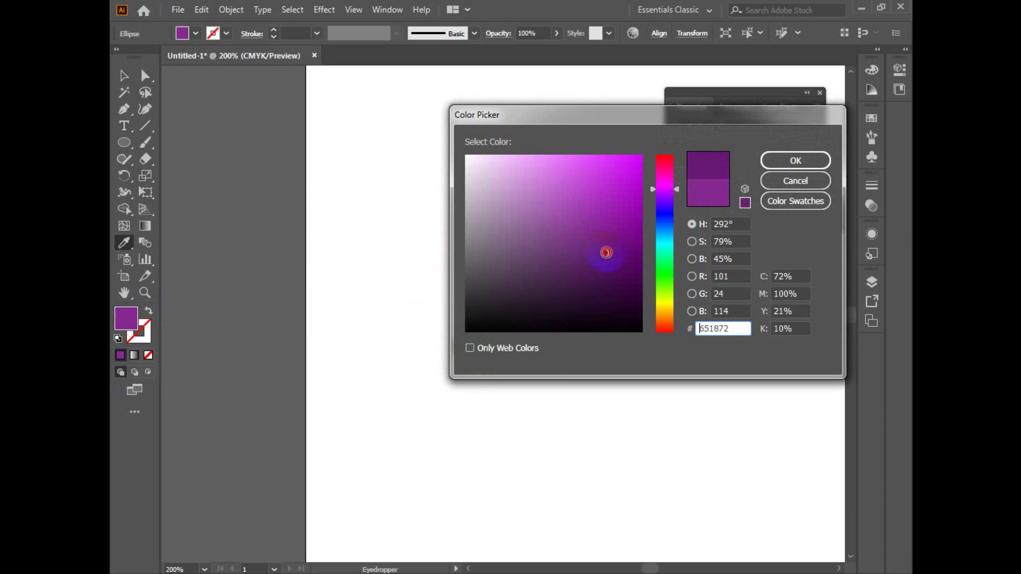
click(782, 164)
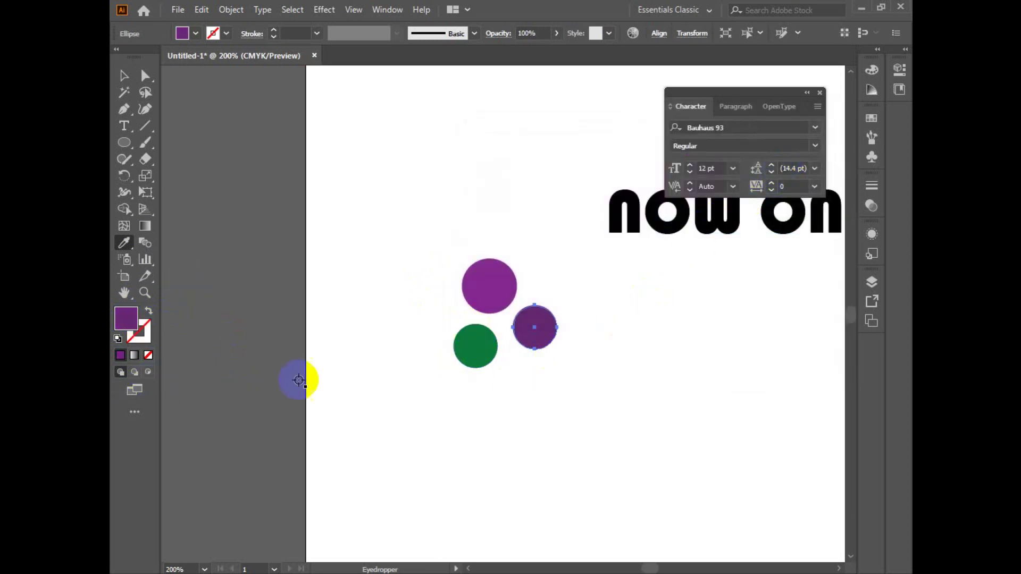
key(v)
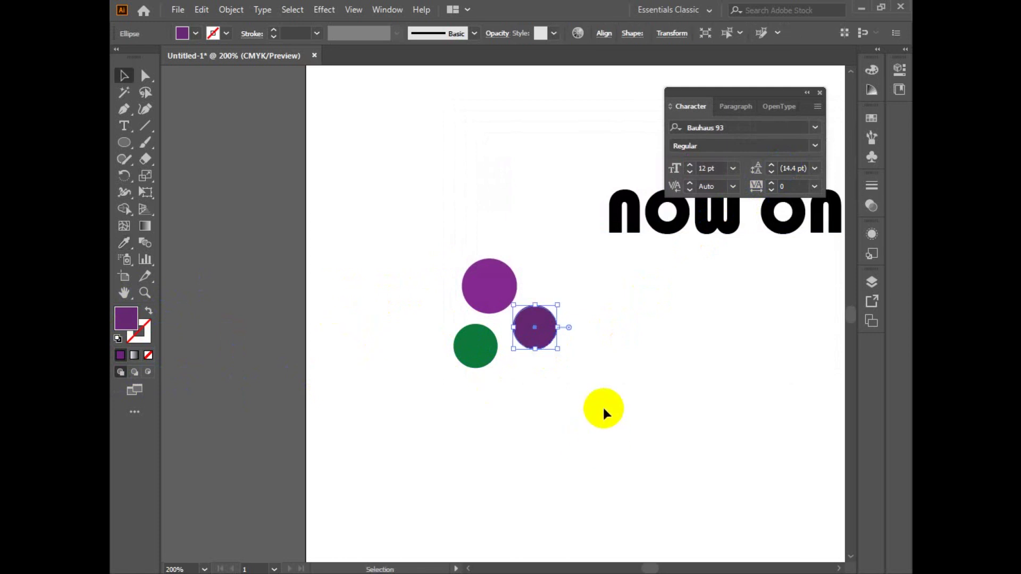
Change the small right circle's fill to blue, hex 0881b7
double_click(125, 319)
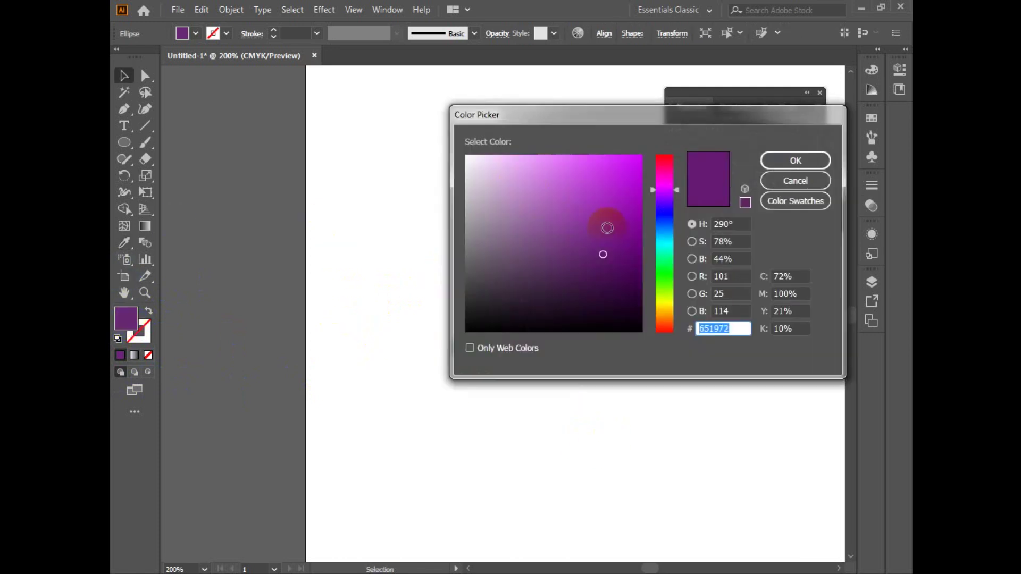
drag(668, 193, 663, 240)
click(635, 205)
click(796, 161)
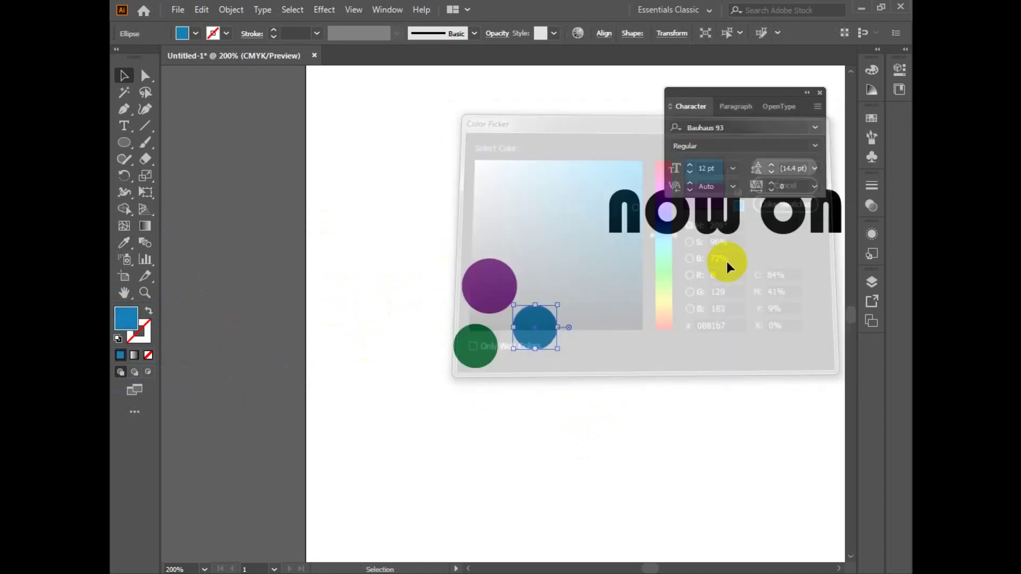
click(690, 346)
Change the large purple circle's fill to a deep teal blue
drag(691, 347, 712, 383)
drag(556, 264, 463, 312)
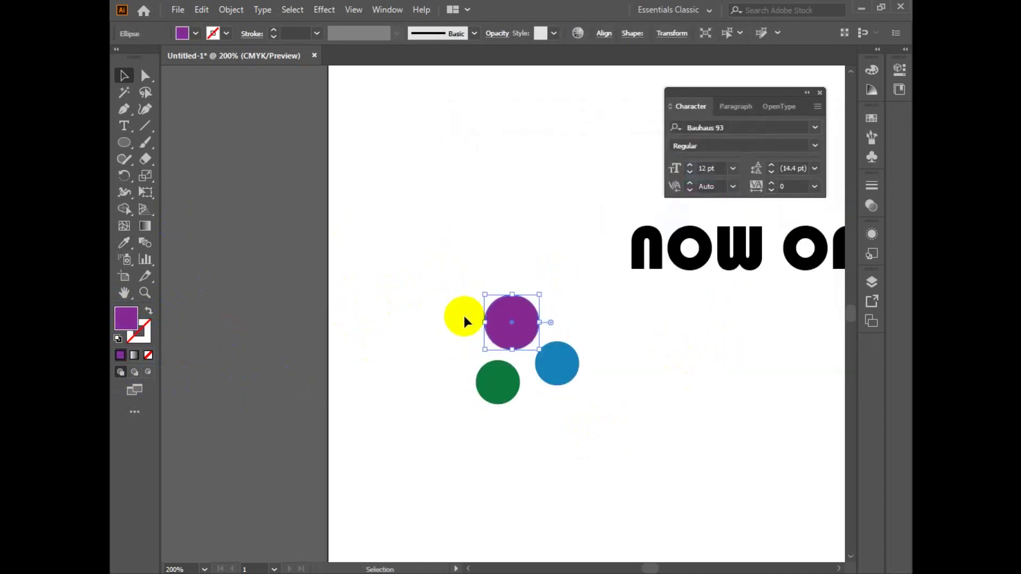
double_click(120, 326)
mouse_move(671, 213)
mouse_down()
mouse_move(654, 222)
mouse_move(616, 213)
mouse_move(567, 168)
mouse_move(535, 157)
mouse_up()
mouse_move(665, 237)
mouse_down()
mouse_move(663, 246)
mouse_move(664, 236)
mouse_up()
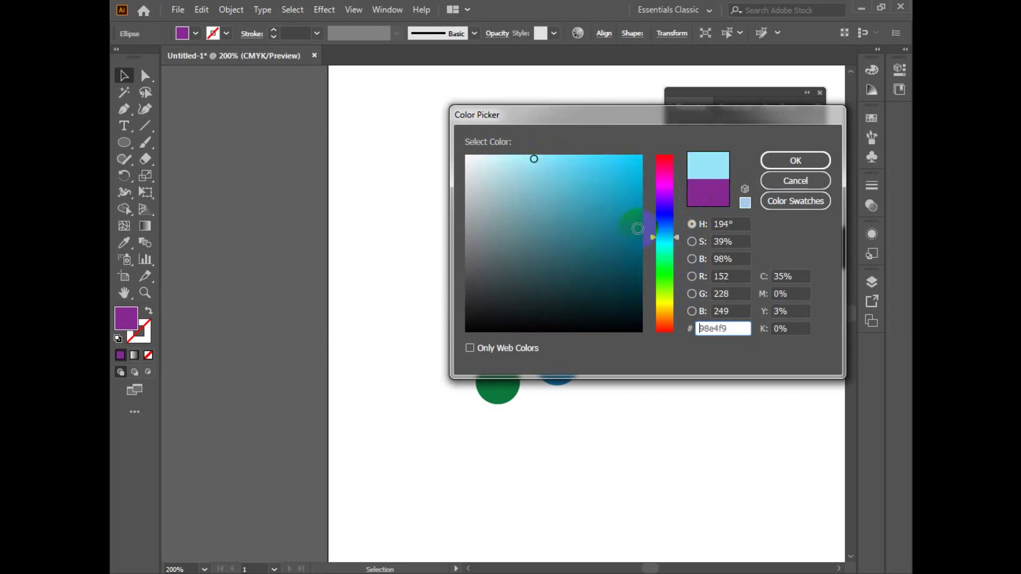
click(745, 175)
click(774, 161)
click(665, 410)
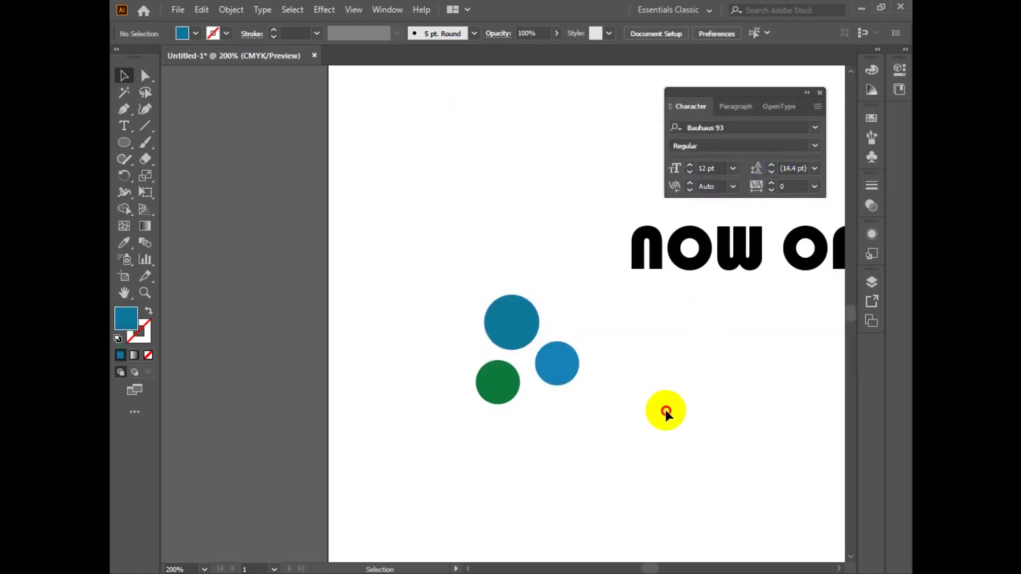
Group the three circles and scale the group down to roughly the height of the NOW ONLINE text
drag(439, 276, 624, 448)
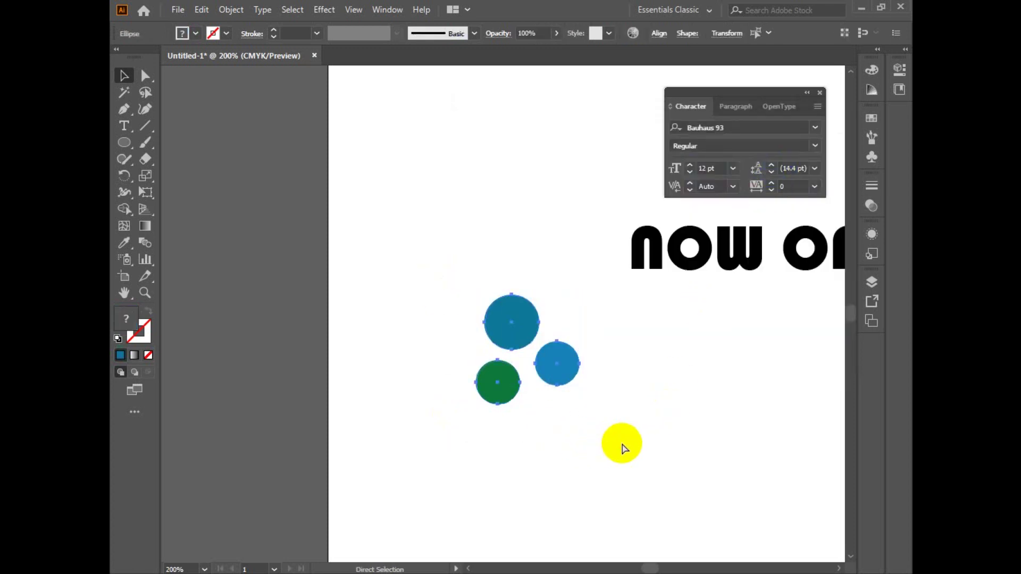
key(v)
key(ctrl+g)
drag(581, 295, 524, 421)
click(587, 366)
Position the circle group directly before the first letter of NOW ONLINE, leaving a small gap
drag(461, 432, 539, 335)
click(624, 396)
drag(648, 396, 461, 404)
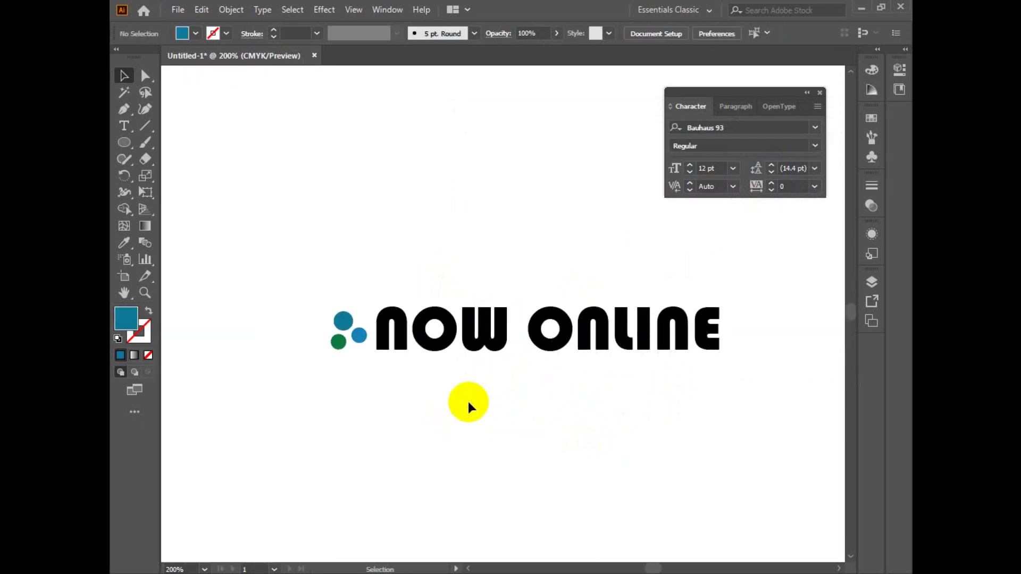
mouse_move(359, 335)
mouse_down()
mouse_move(435, 297)
mouse_move(421, 290)
mouse_move(354, 338)
mouse_up()
click(499, 266)
click(417, 404)
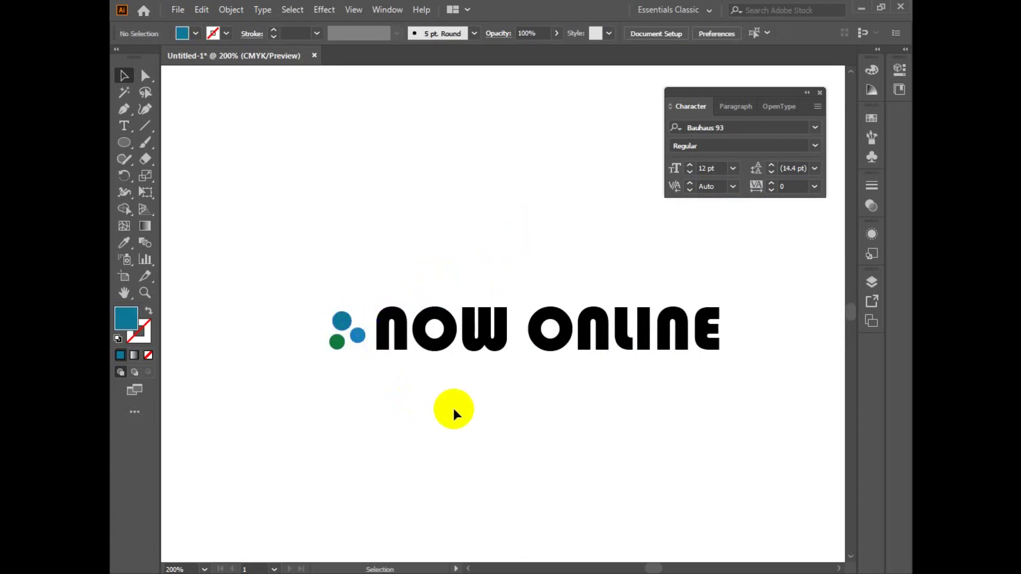
drag(573, 400, 667, 392)
ctrl+alt+click(595, 364)
drag(370, 217, 824, 362)
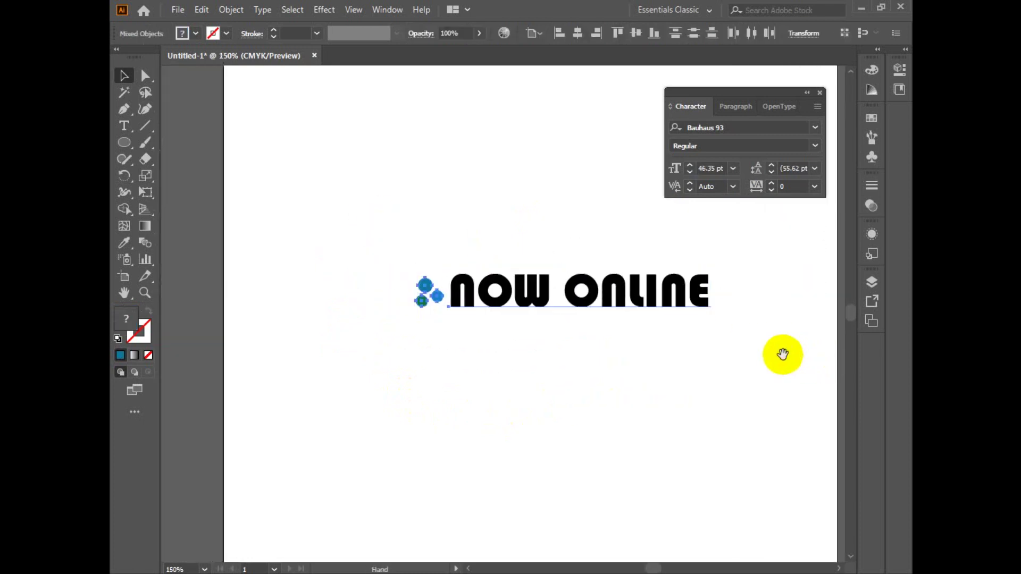
key(space)
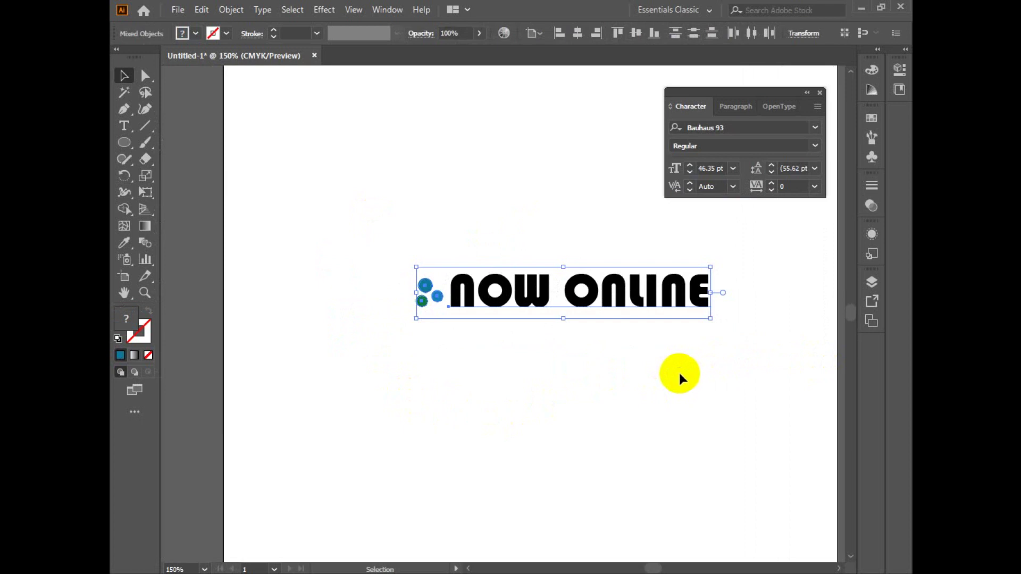
ctrl+click(637, 340)
drag(553, 336, 688, 389)
click(784, 396)
Recolor the NOW ONLINE text by sampling the green of the small lower circle
click(689, 325)
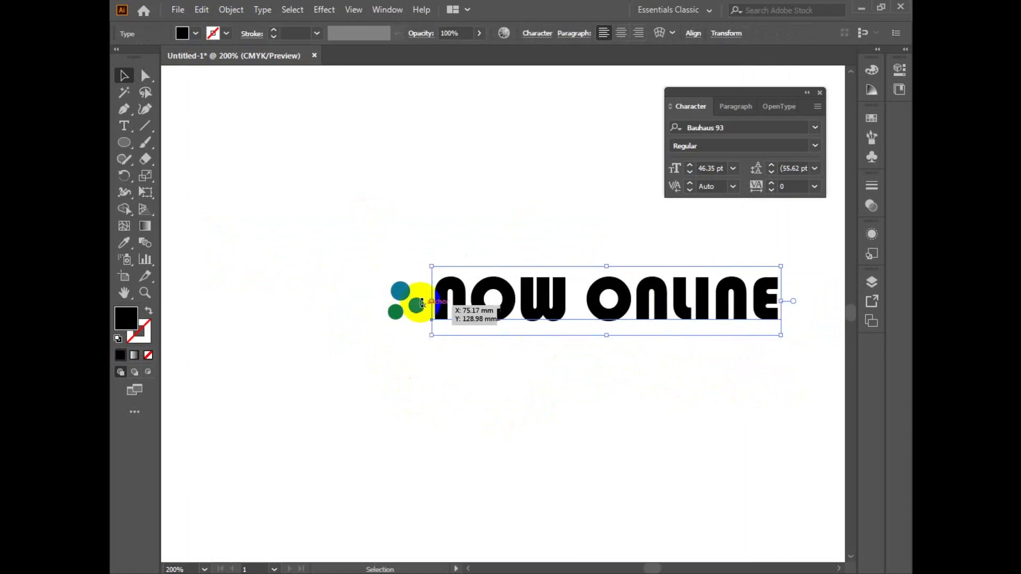
key(i)
click(395, 311)
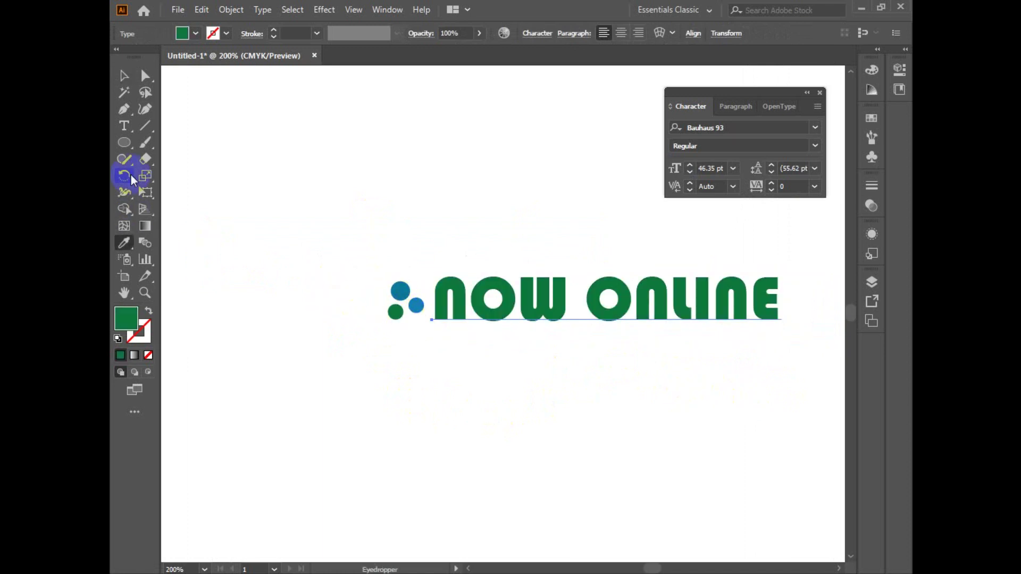
click(123, 80)
click(370, 178)
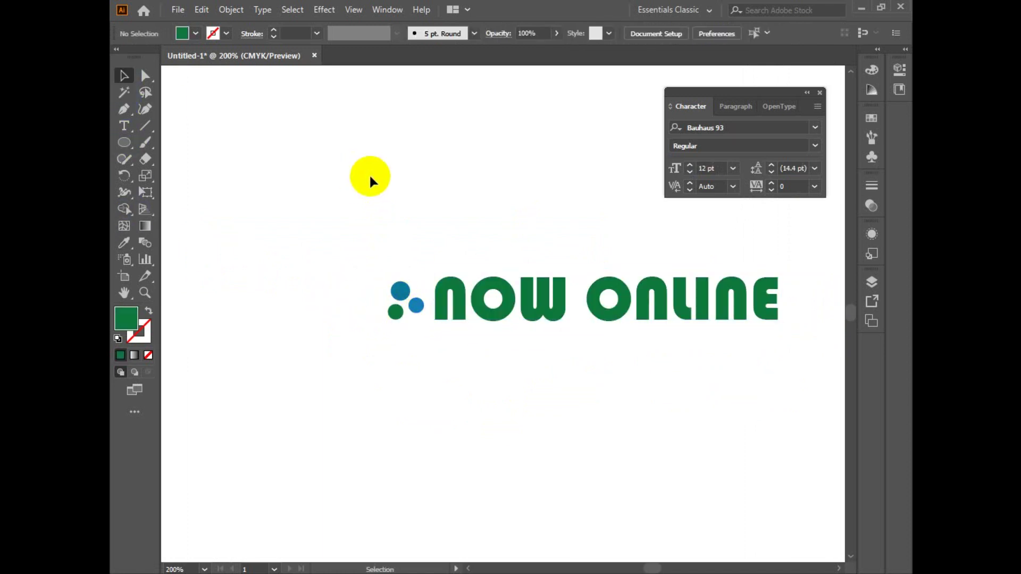
Enlarge the circle group so that its small blue circle overlaps the edge of the first letter N
click(412, 288)
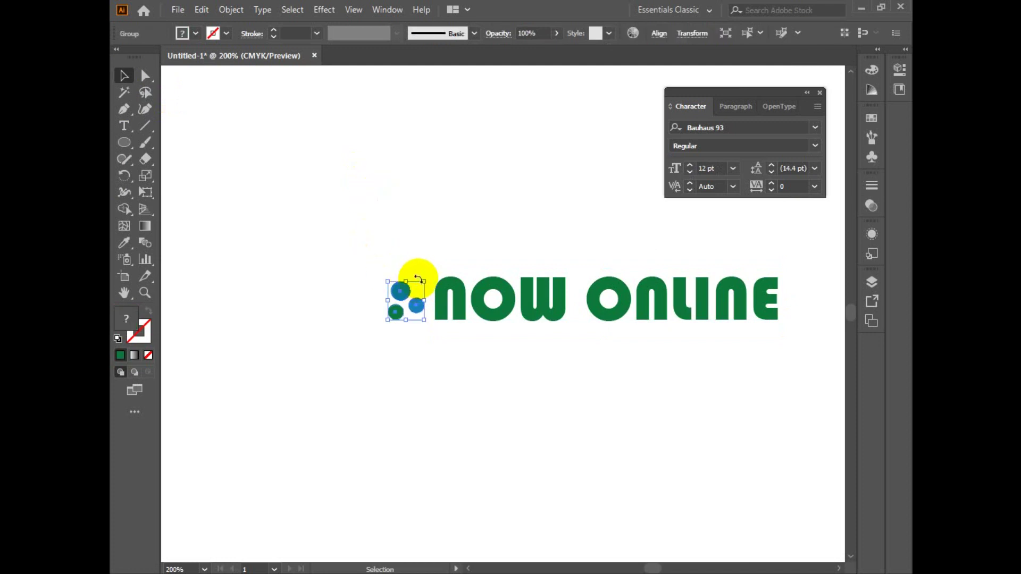
drag(424, 281, 445, 262)
click(469, 248)
Convert the NOW ONLINE text to outlines and ungroup the letters
click(482, 305)
right_click(482, 305)
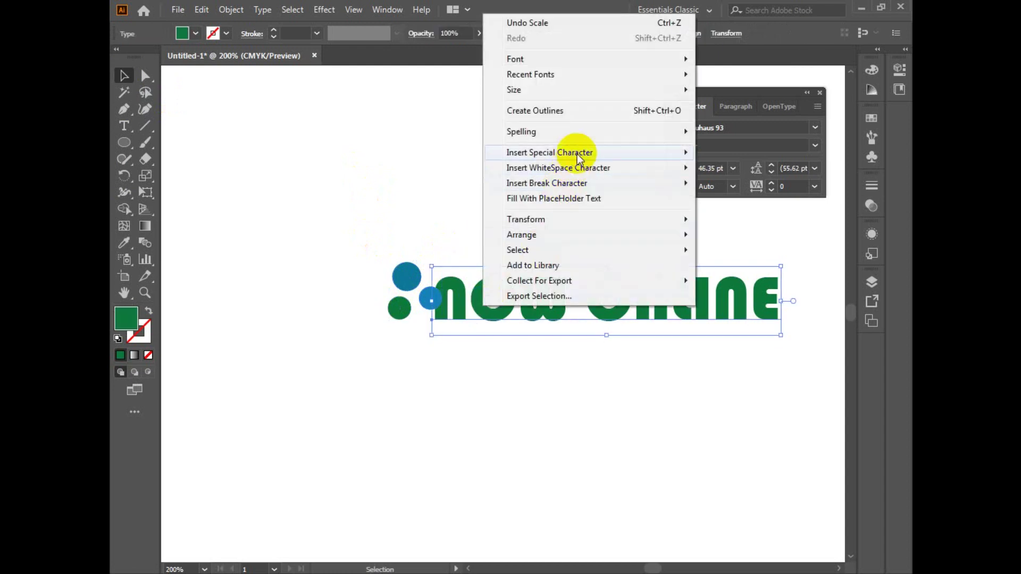
click(535, 111)
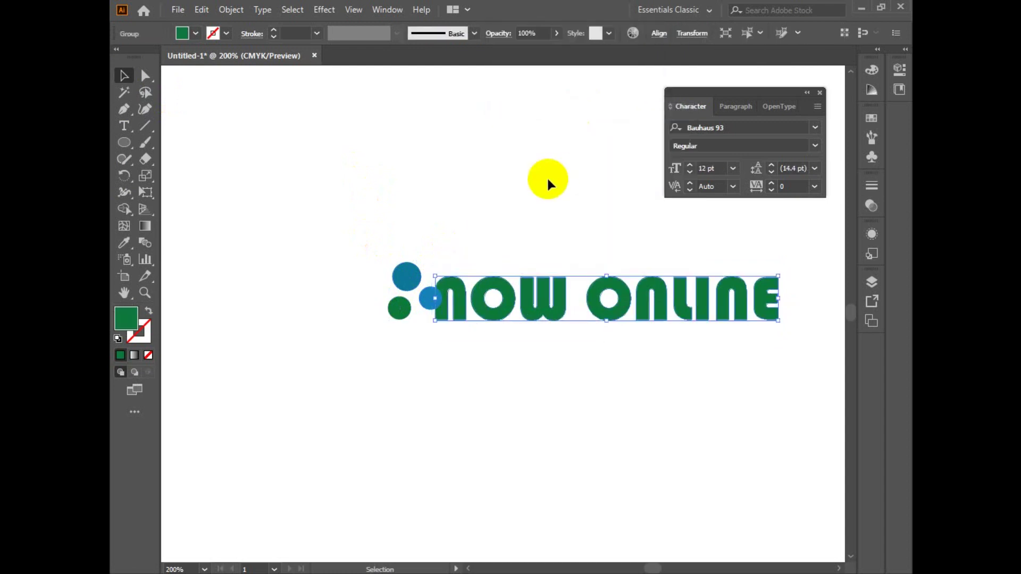
right_click(569, 323)
click(631, 434)
Ungroup the cluster of three circles
click(398, 260)
click(401, 269)
right_click(401, 270)
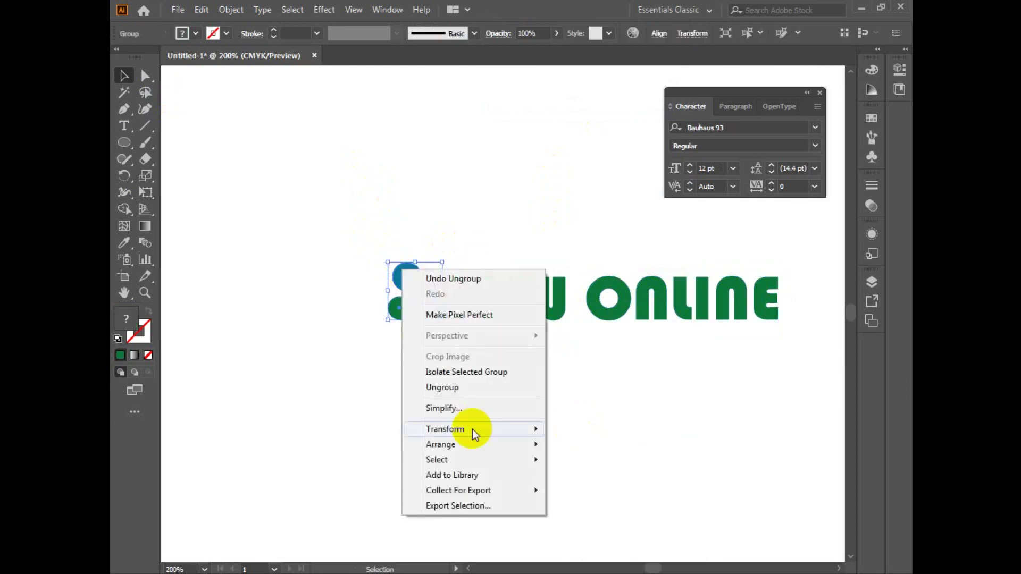
click(477, 388)
Create a 1 mm offset path around the small blue circle with miter joins
ctrl+click(495, 351)
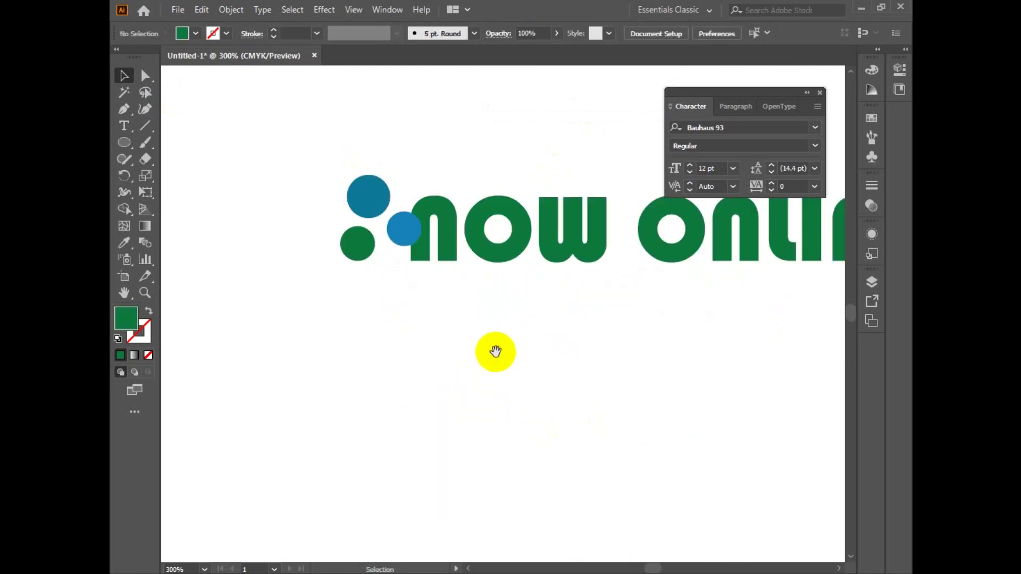
drag(495, 351, 467, 514)
click(365, 378)
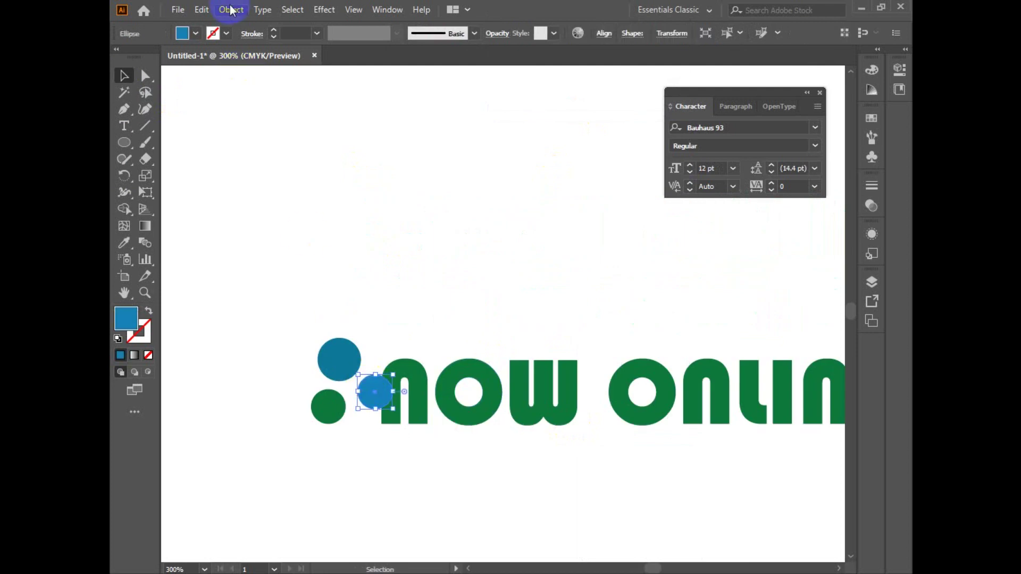
click(231, 10)
mouse_move(329, 344)
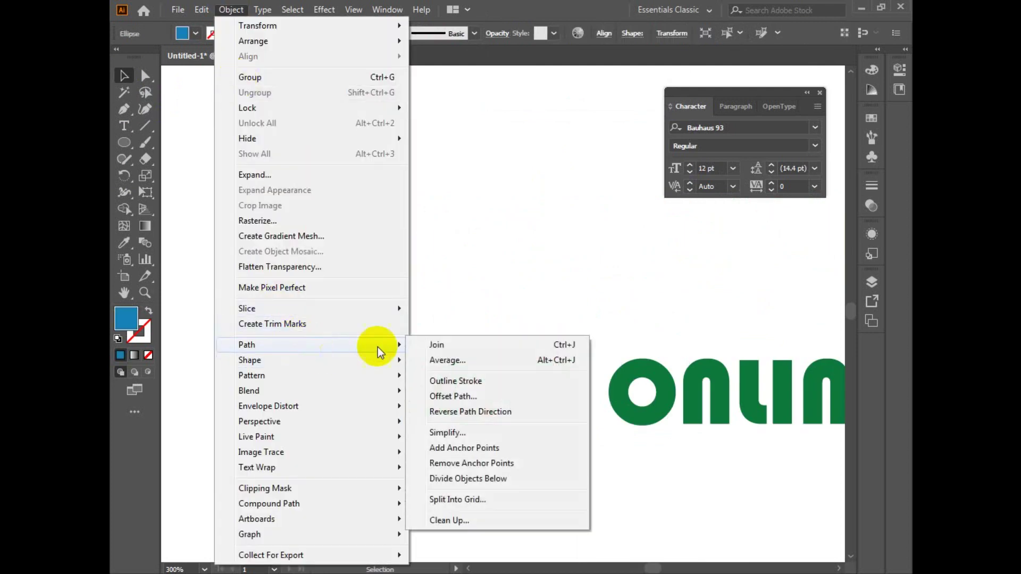
click(468, 395)
click(496, 460)
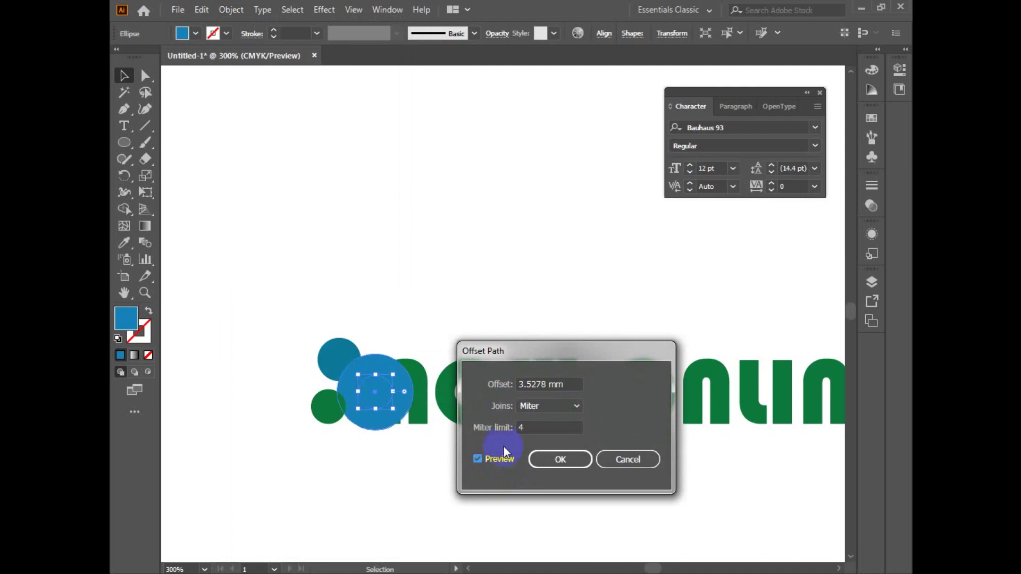
click(531, 385)
key(Down)
key(Down)
key(Down)
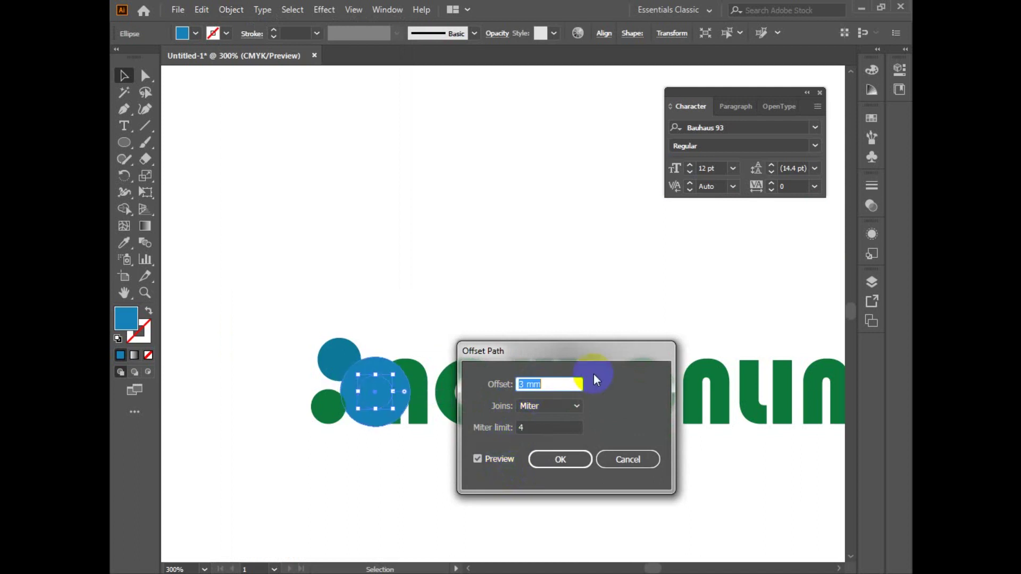
click(560, 460)
Fill the offset circle behind the small blue circle with white sampled from the artboard
click(124, 243)
click(422, 292)
click(122, 79)
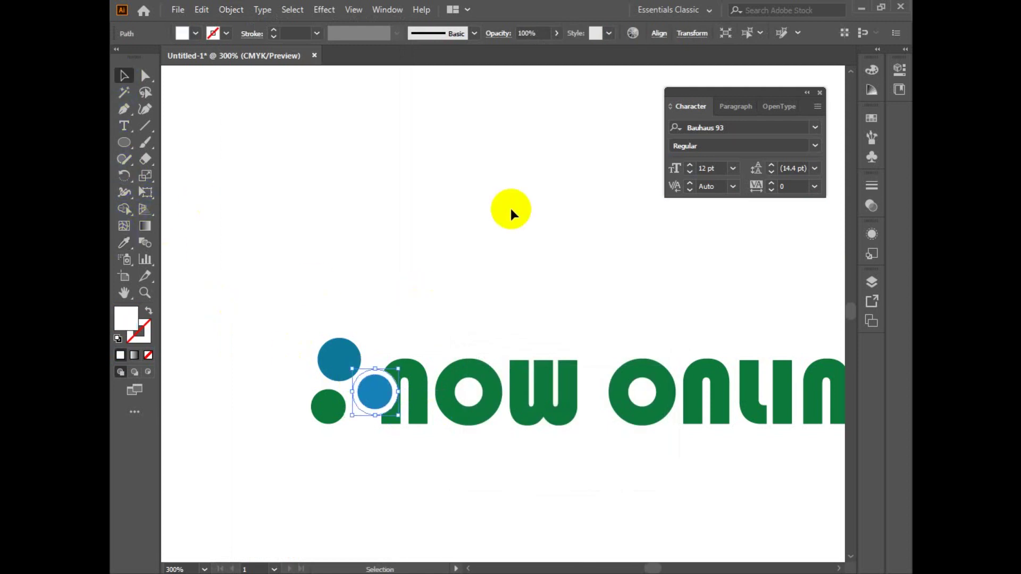
click(510, 209)
Cut the white offset circle out of the first letter N with Shape Builder, removing both the circle and the overlap
key(space)
drag(502, 319, 540, 217)
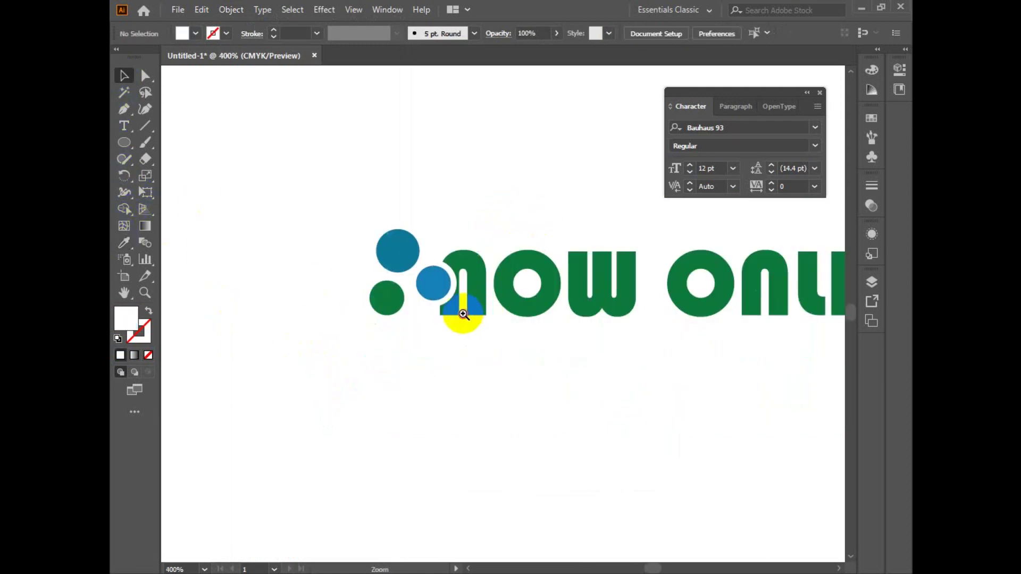
key(ctrl+plus)
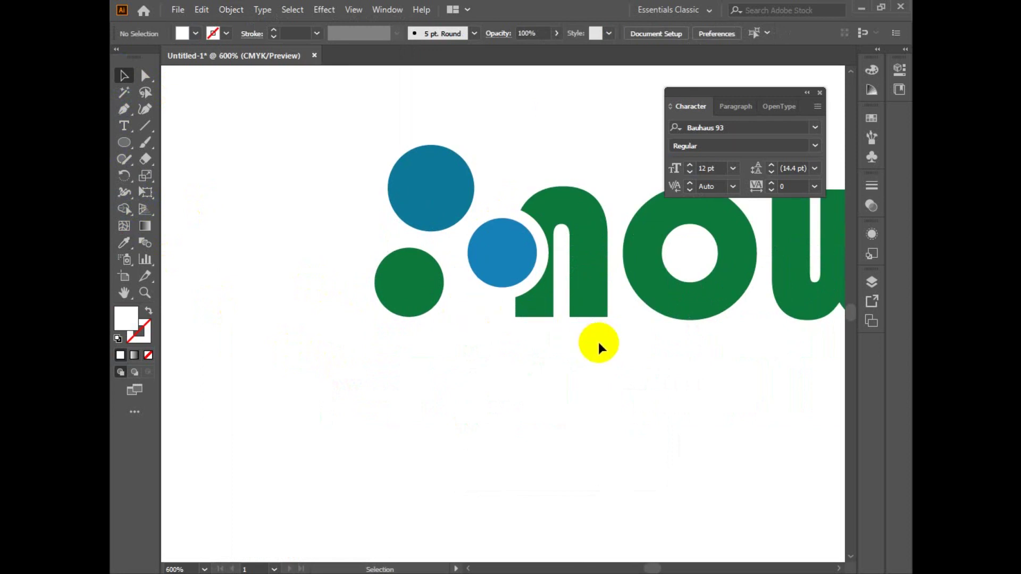
click(527, 223)
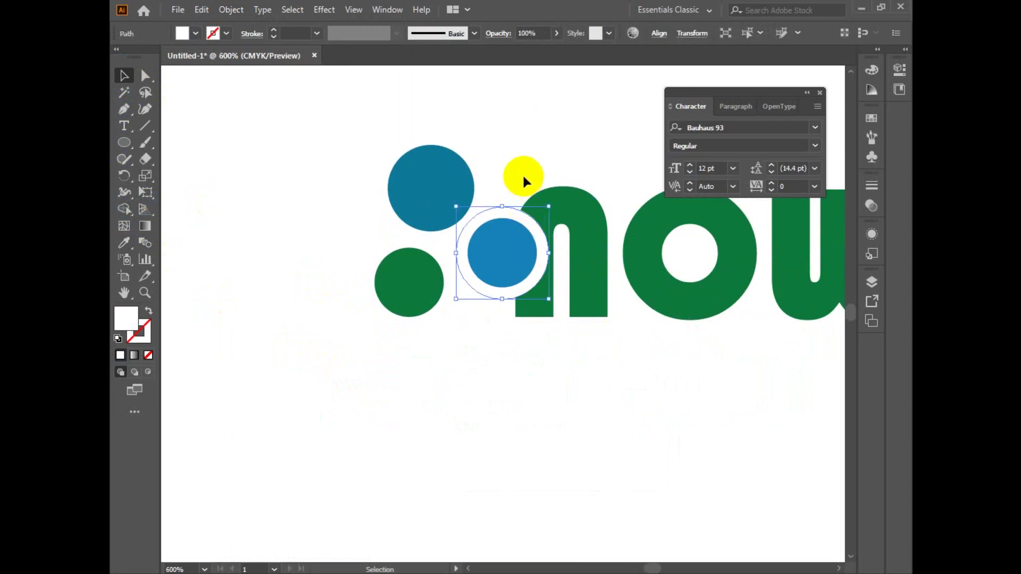
shift+click(541, 215)
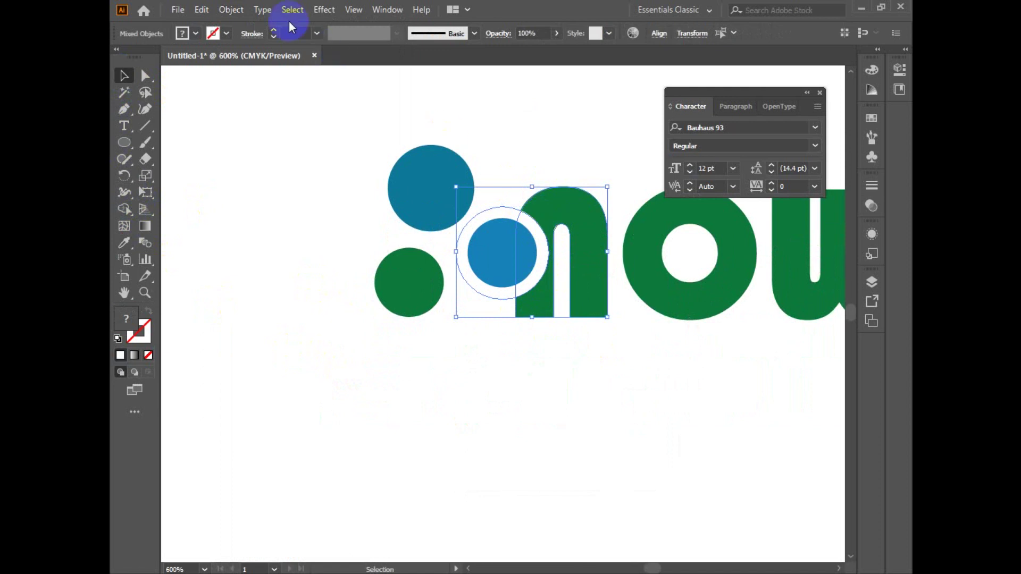
click(124, 209)
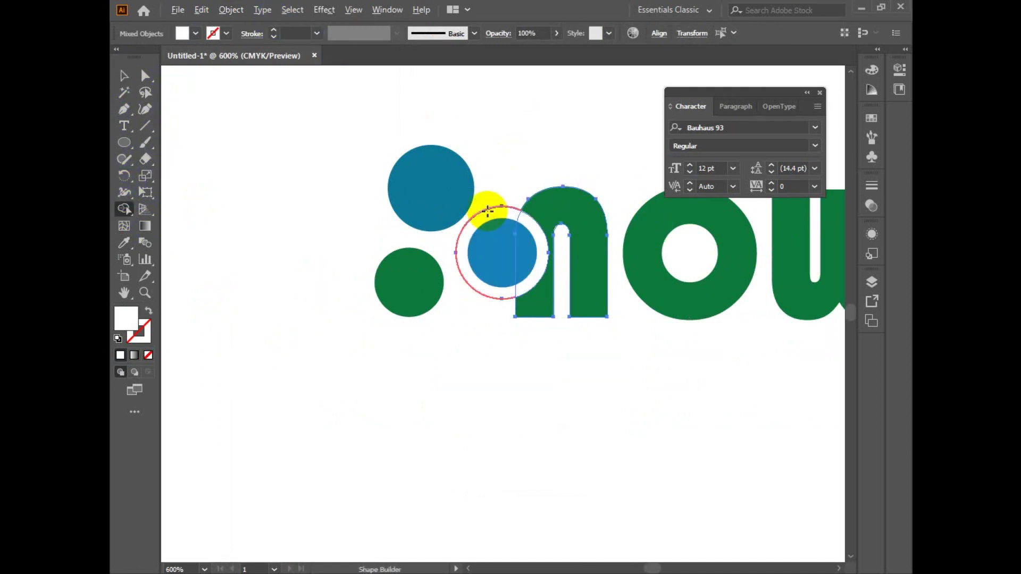
alt+click(488, 211)
alt+click(536, 232)
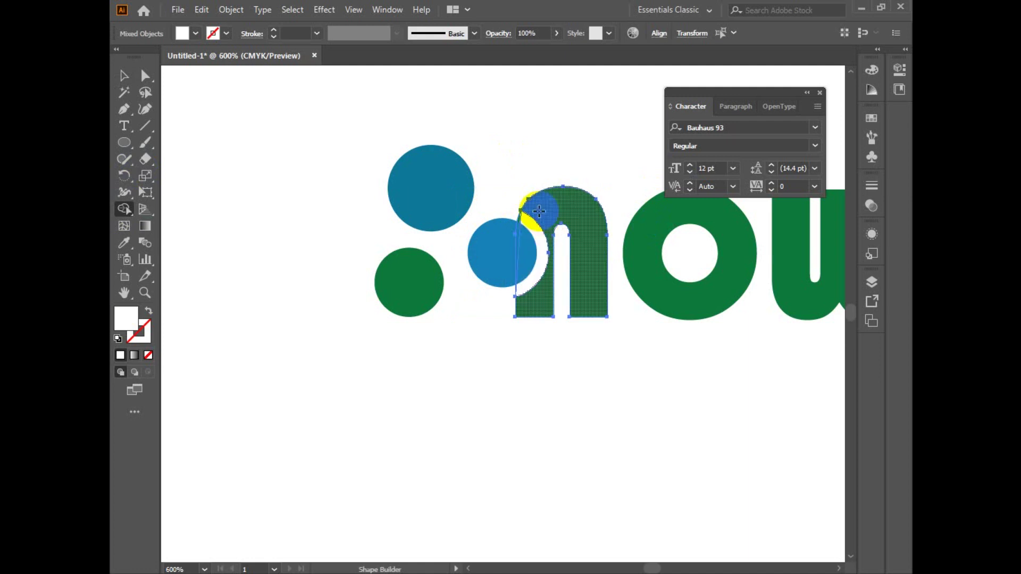
alt+click(530, 219)
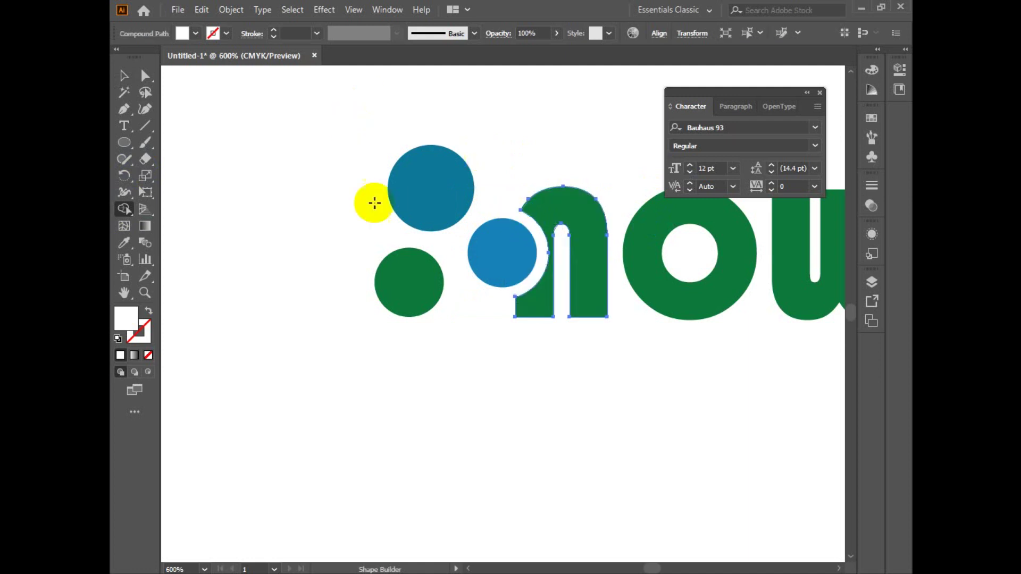
key(v)
click(609, 417)
Group the three circles together with the letters of NOW
ctrl+alt+click(600, 396)
ctrl+alt+click(599, 396)
drag(575, 303, 469, 418)
click(411, 212)
click(537, 340)
key(ctrl+minus)
drag(320, 222, 575, 306)
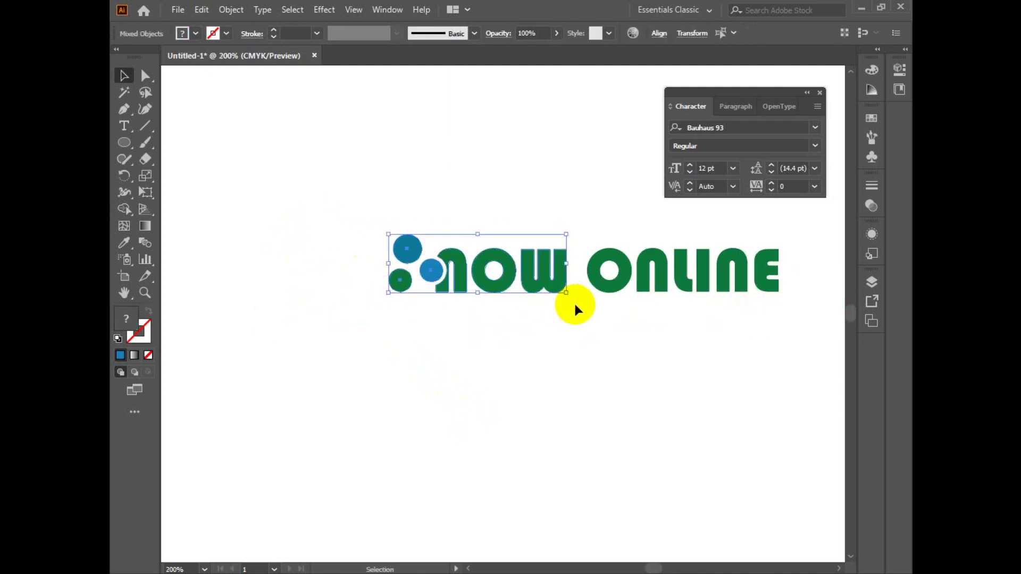
key(a)
key(v)
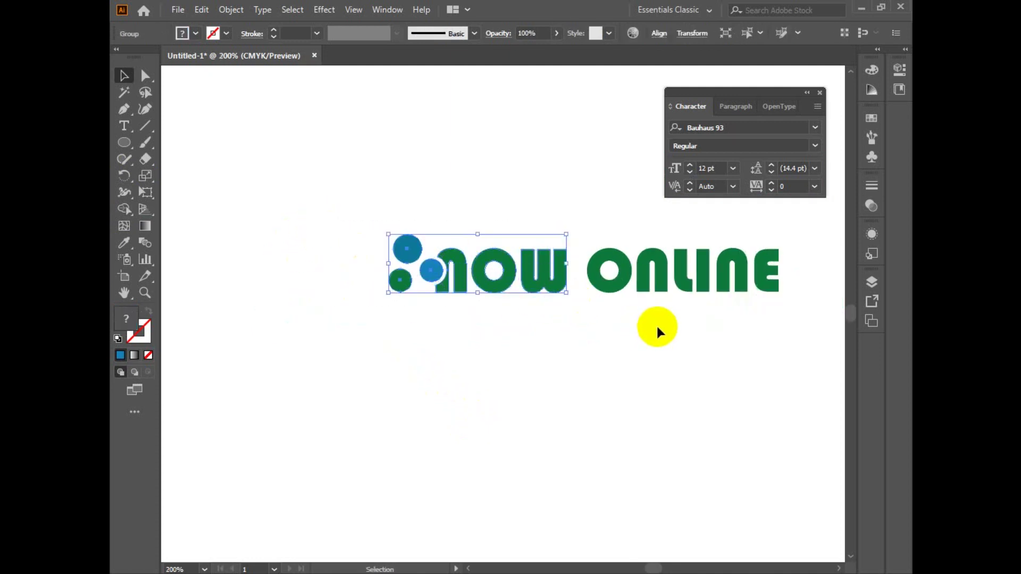
Group the letters of the word ONLINE
drag(656, 326, 542, 315)
drag(508, 225, 695, 327)
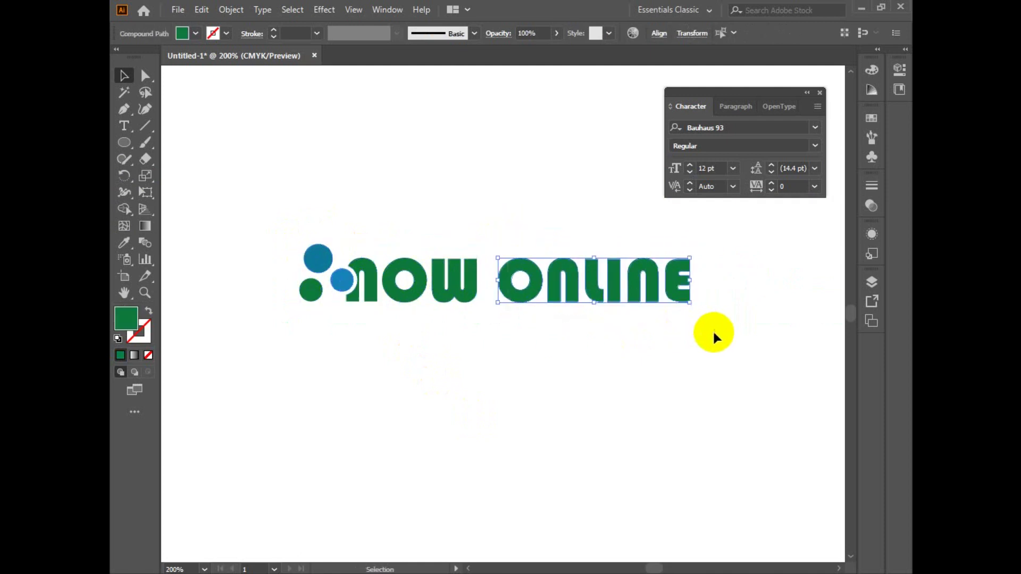
key(a)
click(632, 344)
key(v)
Examine the complete logo on the artboard at 100% zoom
drag(265, 207, 693, 351)
ctrl+alt+click(595, 431)
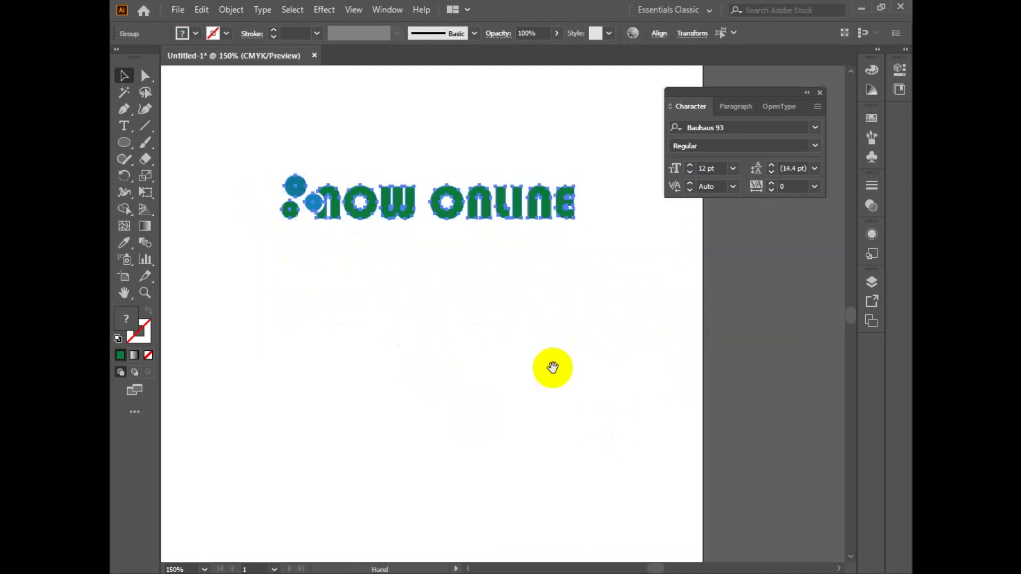
scroll(592, 423, up, 3)
scroll(592, 424, left, 5)
ctrl+alt+click(669, 381)
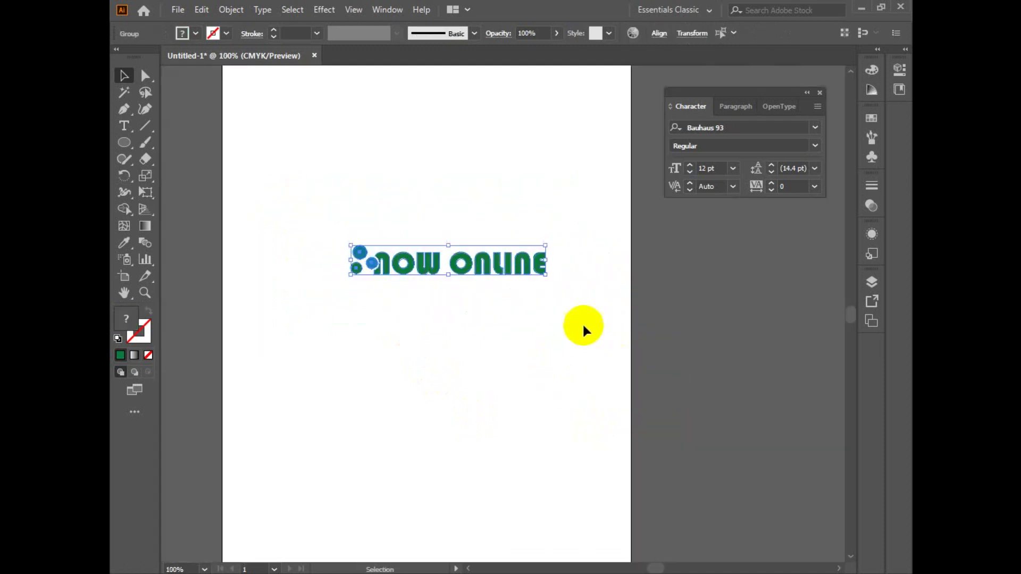
click(615, 344)
drag(555, 335, 608, 320)
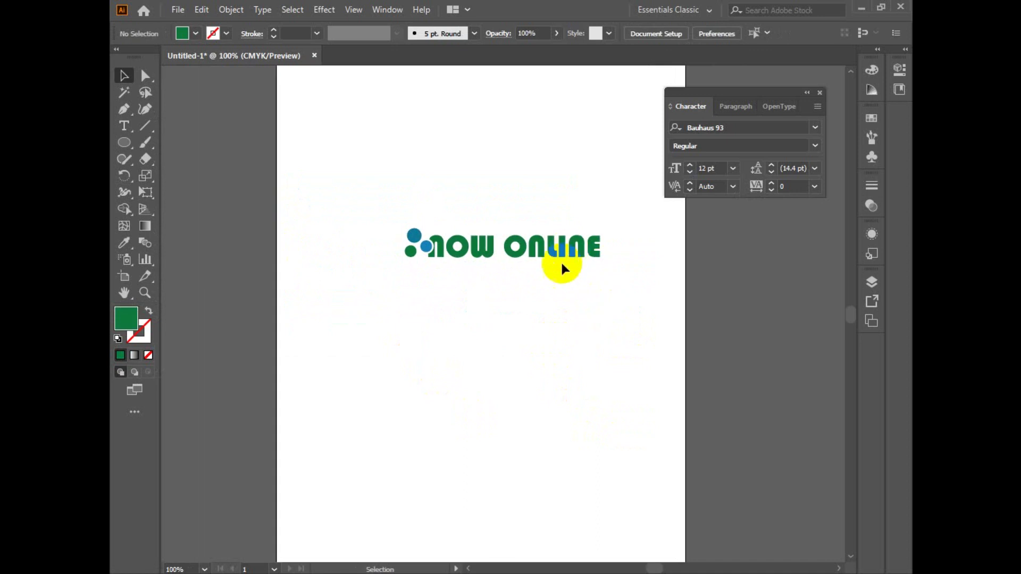
Ungroup the three circles from the letters of the word NOW
ctrl+click(528, 327)
click(333, 189)
right_click(349, 198)
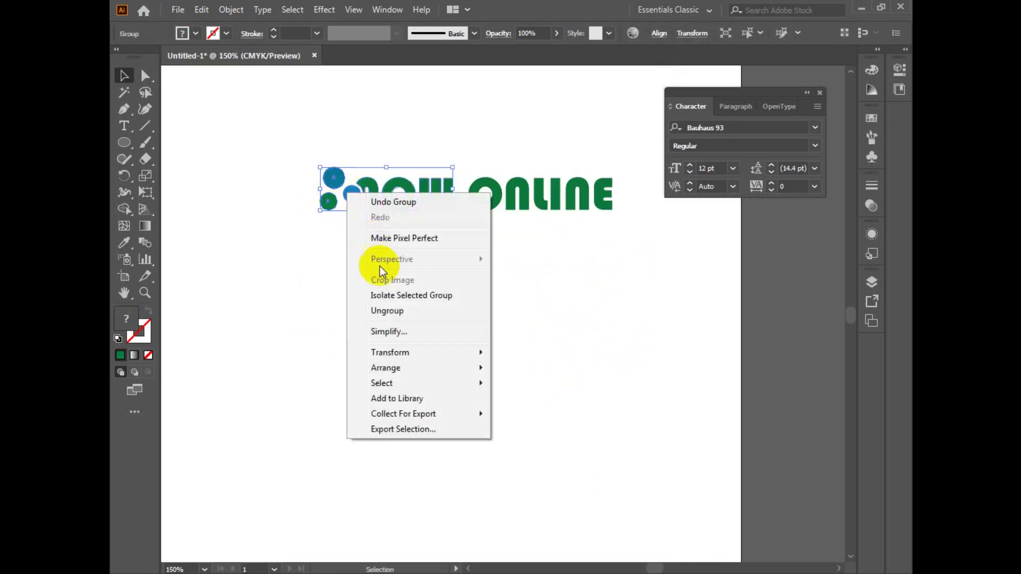
click(410, 155)
click(370, 201)
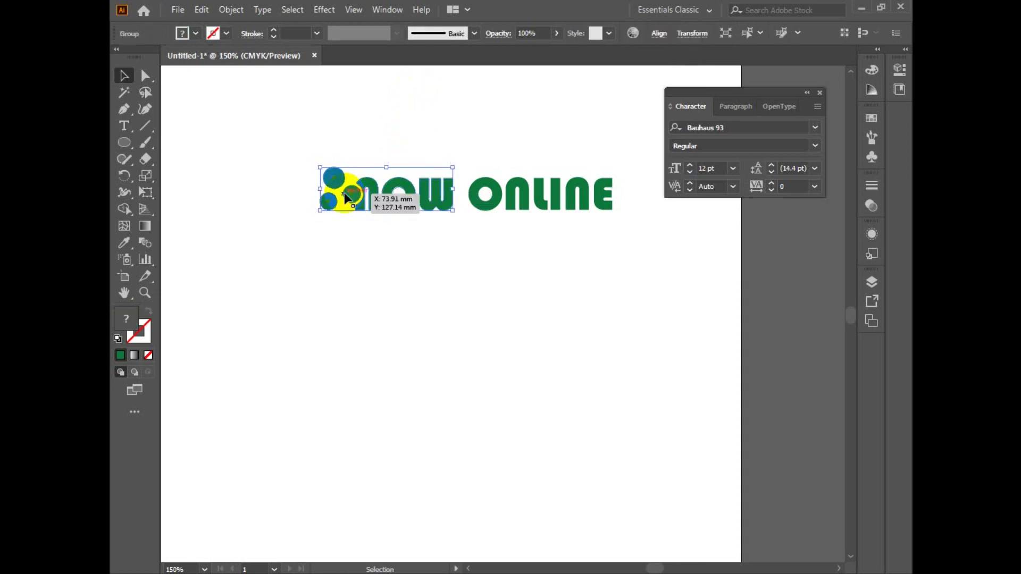
right_click(343, 195)
click(392, 313)
click(285, 152)
Duplicate the cluster of three circles into the empty area below the logo
drag(285, 151, 347, 208)
drag(351, 199, 505, 452)
click(485, 390)
Create a small white highlight dot on the duplicated cluster and copy it onto the top blue circle of the logo
key(l)
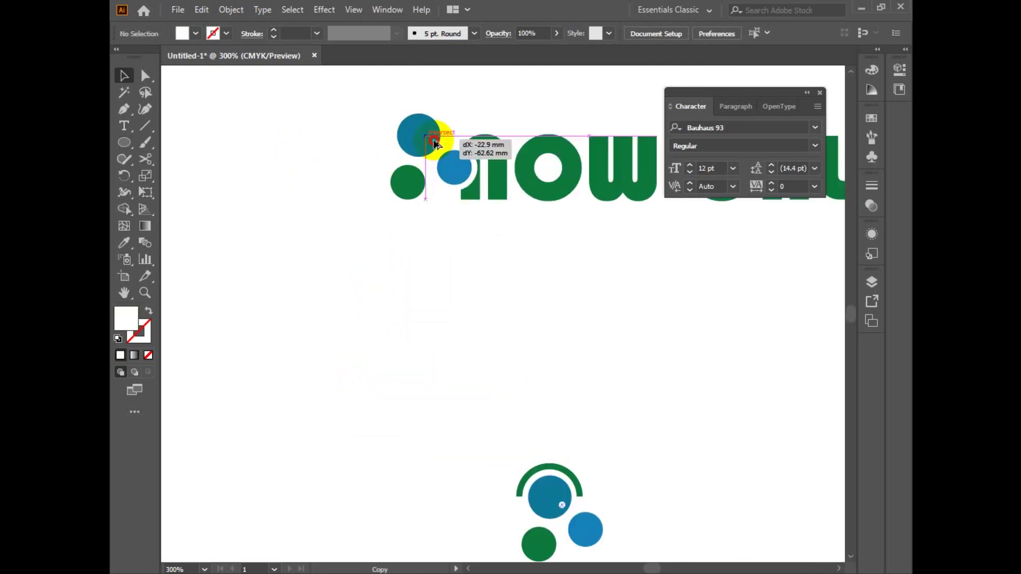
drag(436, 143, 435, 144)
click(578, 287)
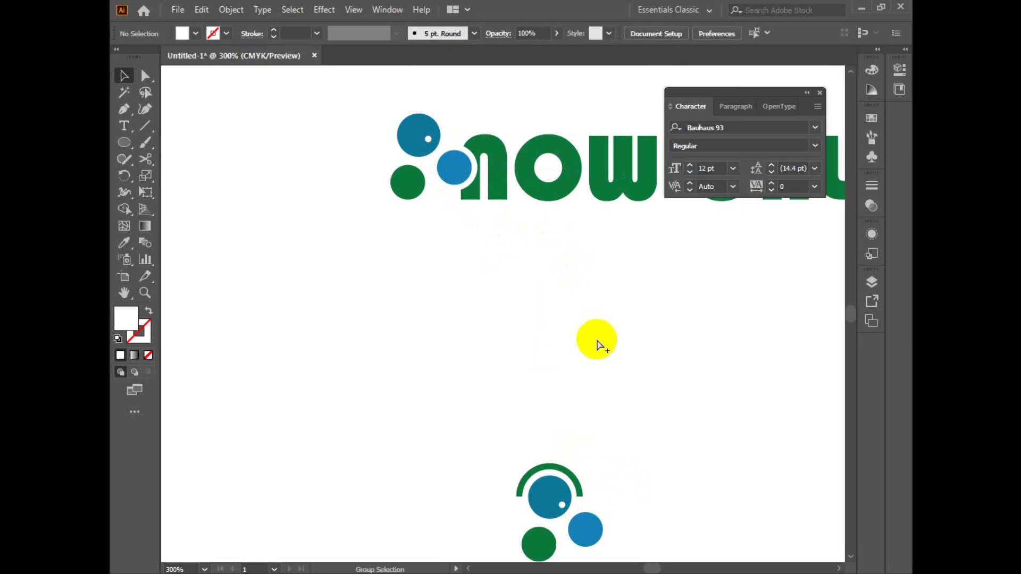
Delete the spare circle cluster together with its green arc and dot from below the logo
key(ctrl+minus)
scroll(577, 383, down, 2)
drag(346, 267, 633, 490)
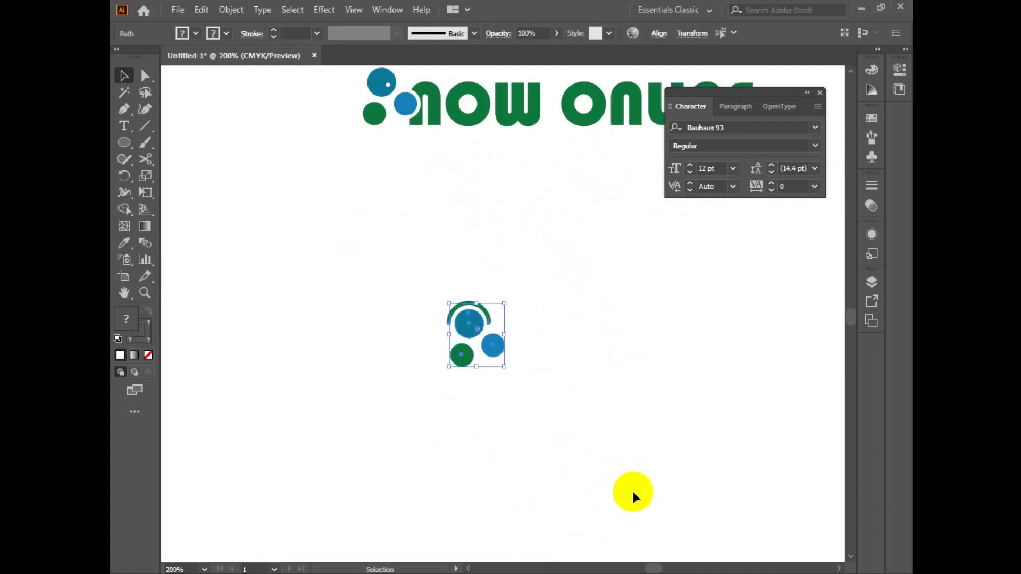
key(Delete)
scroll(632, 486, up, 3)
drag(267, 173, 809, 359)
drag(555, 301, 793, 347)
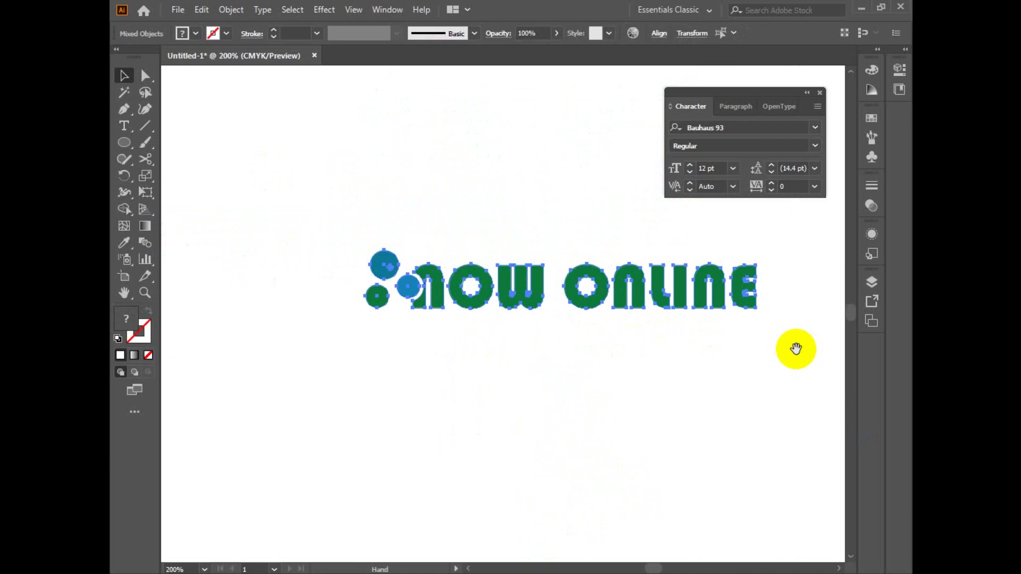
click(627, 406)
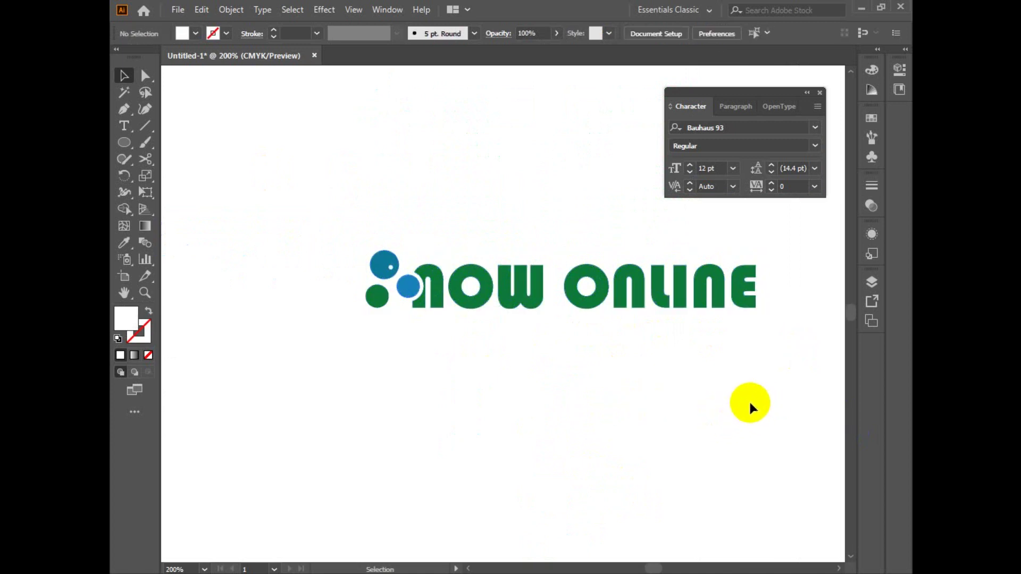
Try the top circle's blue on the word ONLINE with the Eyedropper and restore the green sampled from NOW
drag(600, 240, 779, 362)
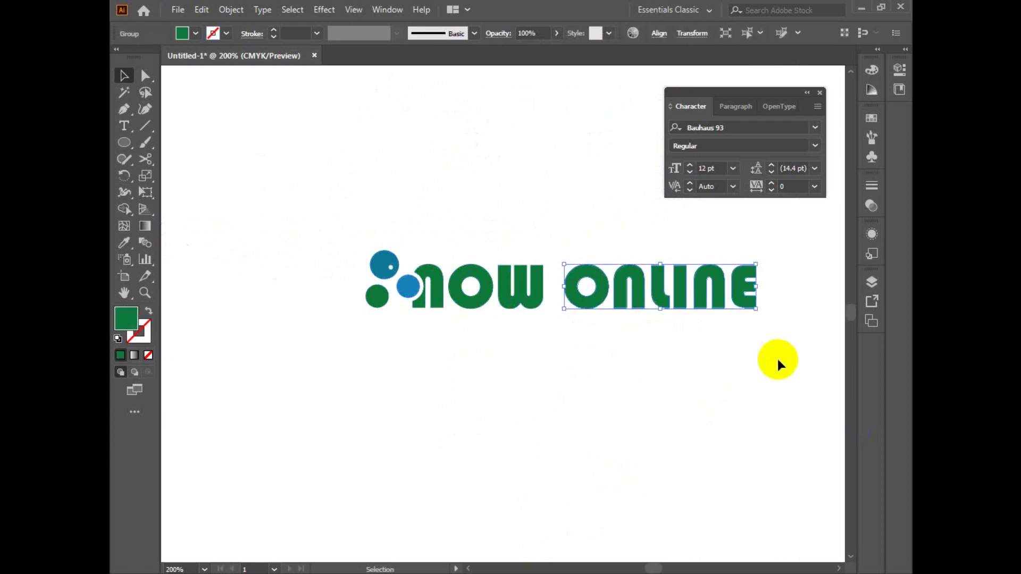
key(i)
click(385, 265)
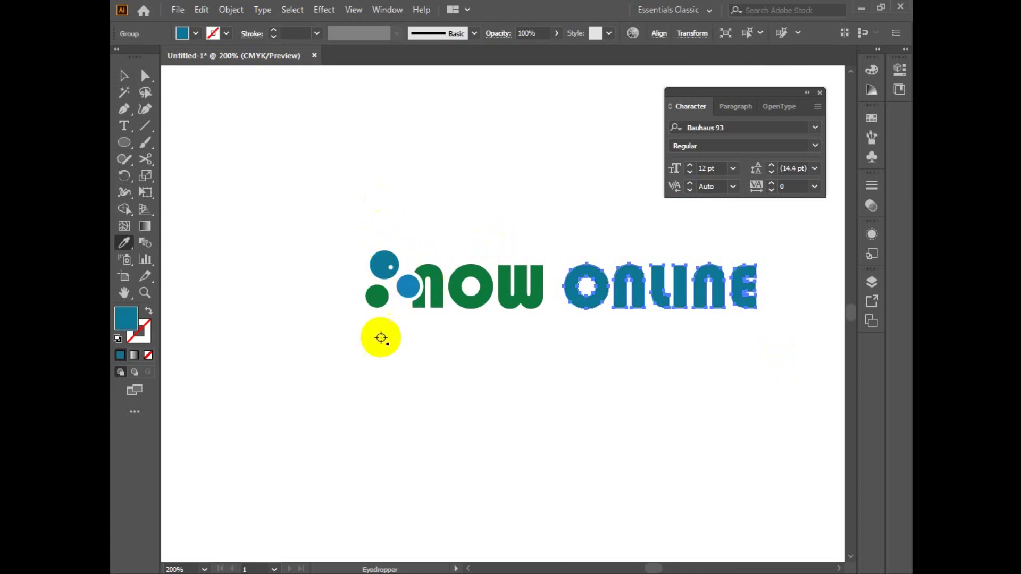
click(499, 304)
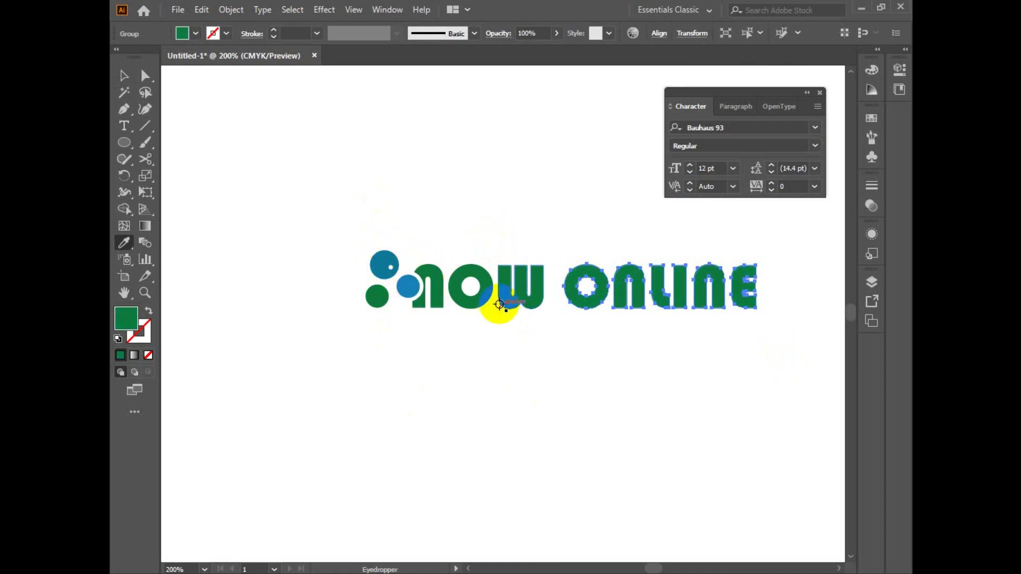
key(v)
click(687, 334)
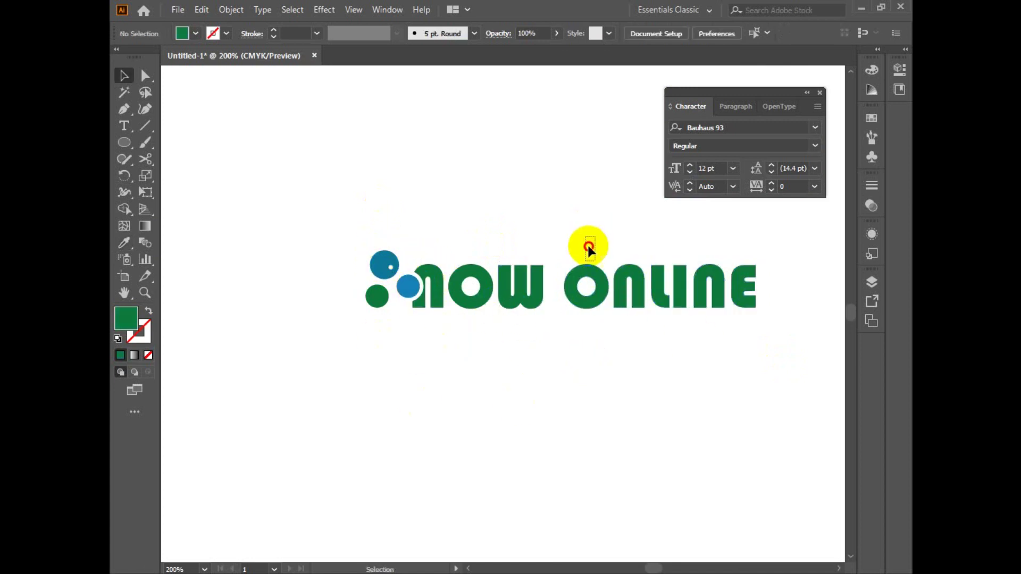
Try a darker green fill on the word ONLINE and undo the colour change
click(575, 287)
double_click(124, 321)
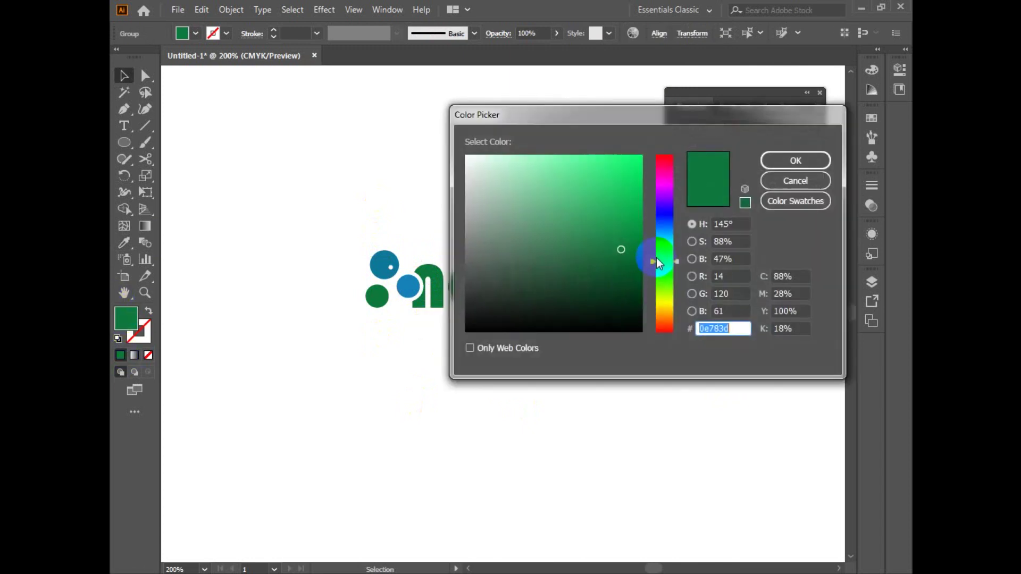
click(625, 273)
key(Return)
click(657, 381)
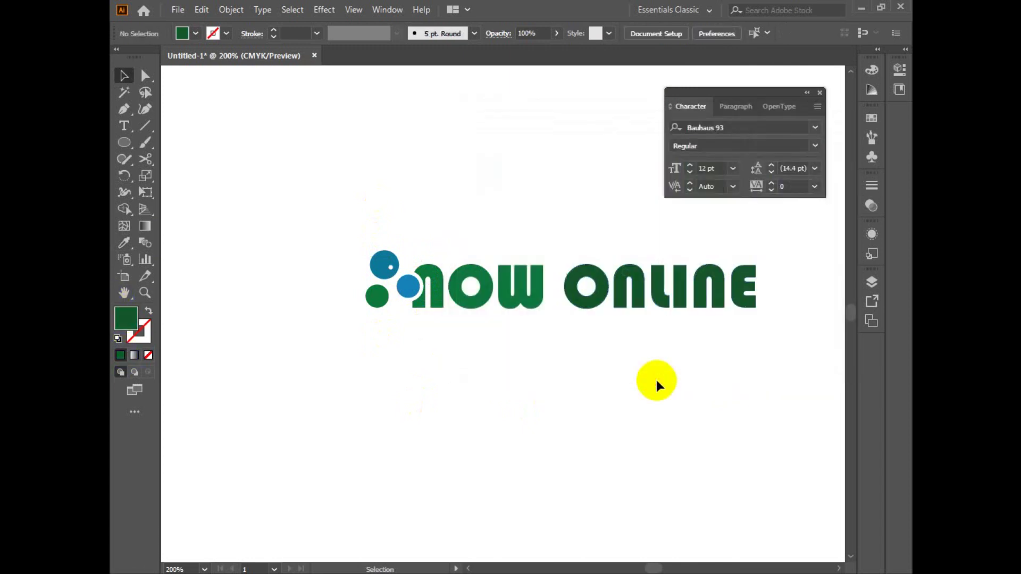
key(ctrl+z)
click(653, 392)
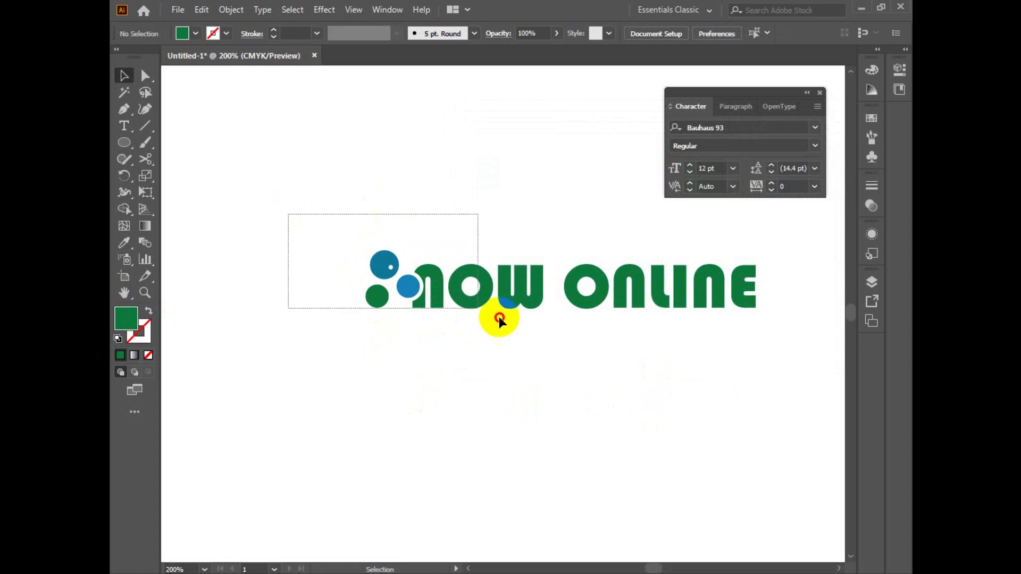
Group the circles, the white dot and both words into one complete logo
drag(282, 209, 752, 364)
key(ctrl)
key(ctrl)
key(ctrl+g)
drag(684, 469, 680, 454)
ctrl+alt+click(645, 445)
drag(557, 344, 684, 423)
click(684, 423)
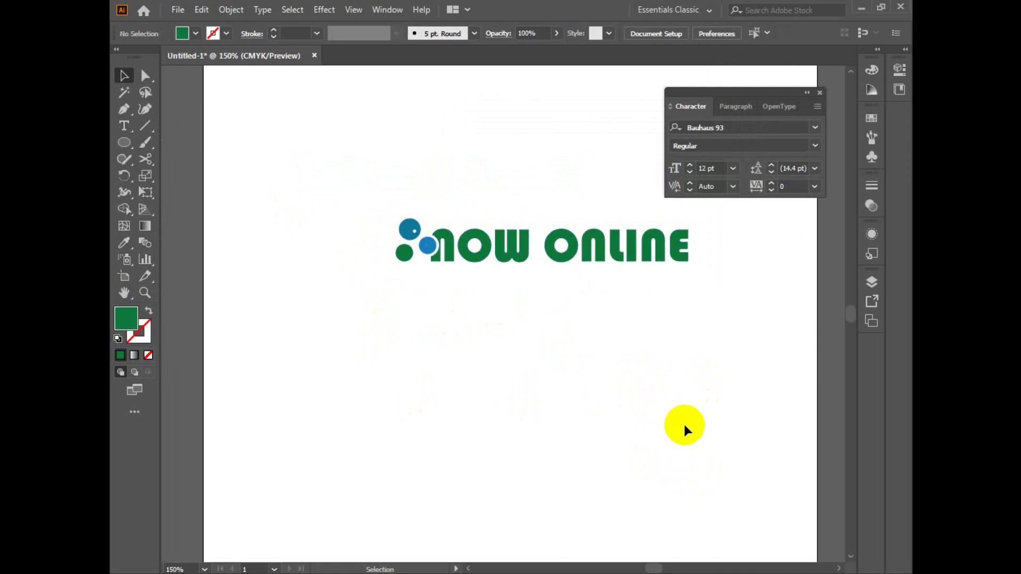